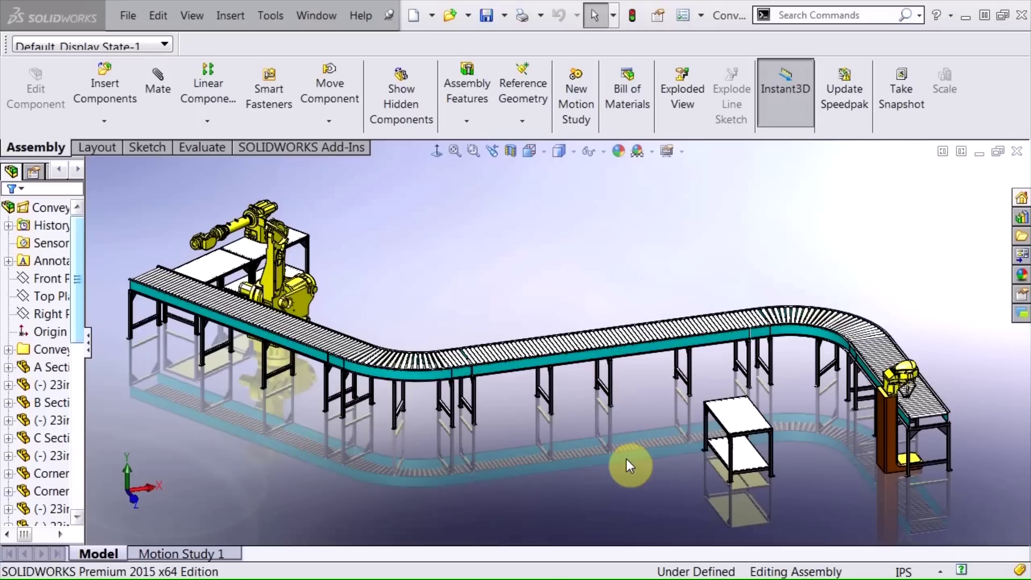
Show sketches and edit the conveyor's layout sketch, revealing dimensions 45.000, 30.00° and R57.000
click(599, 153)
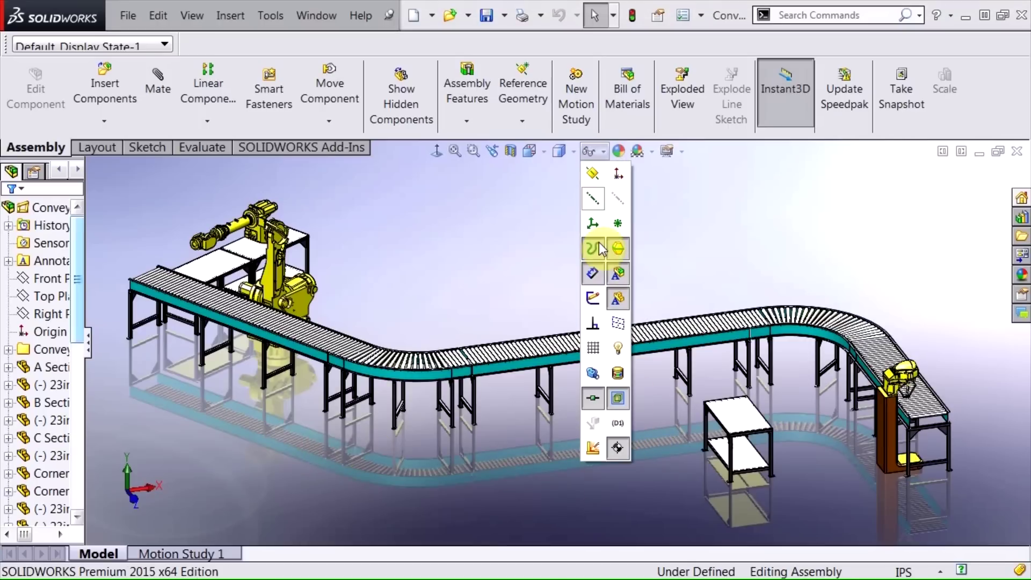
click(526, 461)
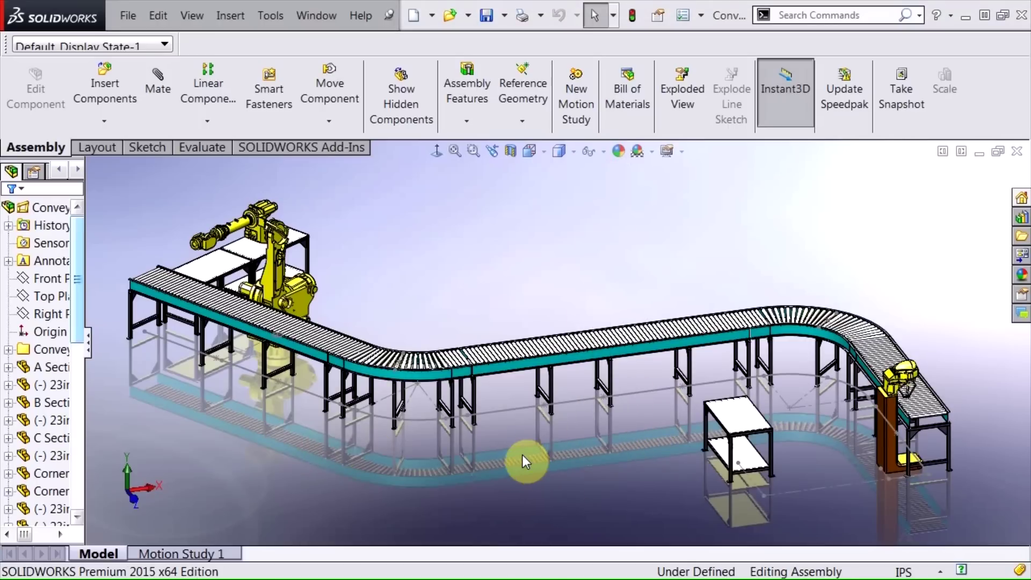
middle_drag(519, 452, 507, 453)
scroll(419, 416, down, 5)
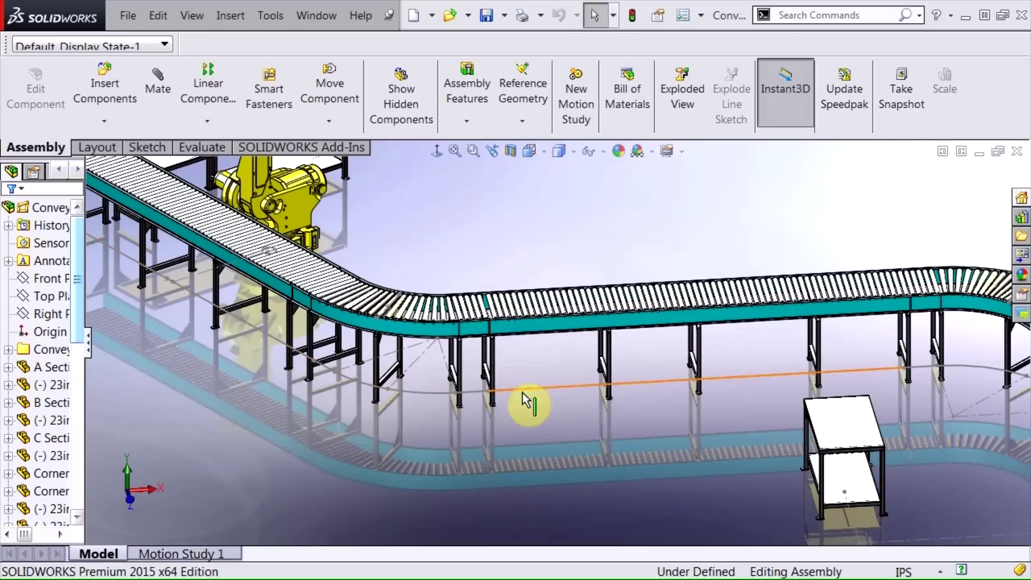
double_click(628, 385)
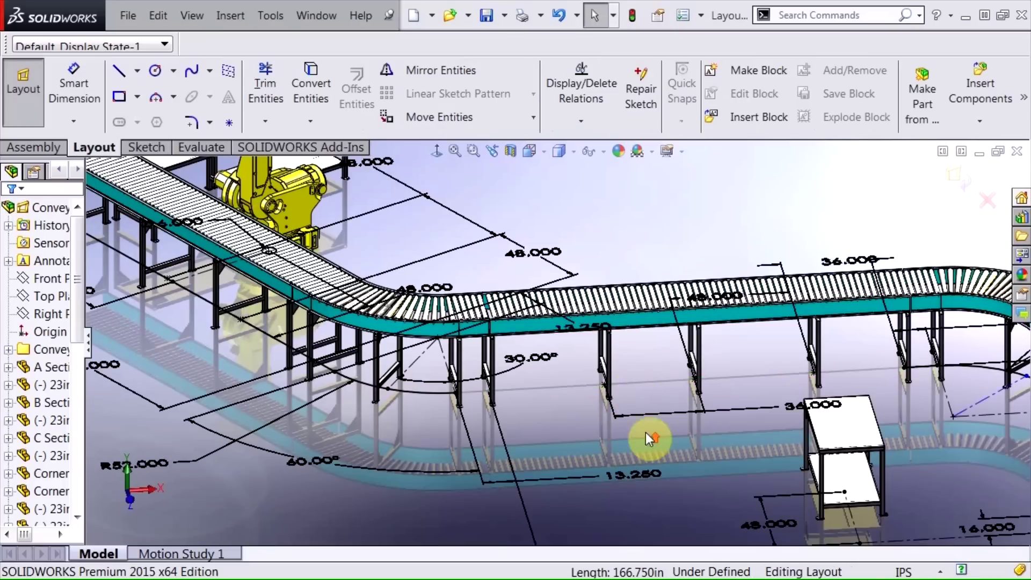
Fit the whole layout in view and move the R52.000 radius label down and left
key(f)
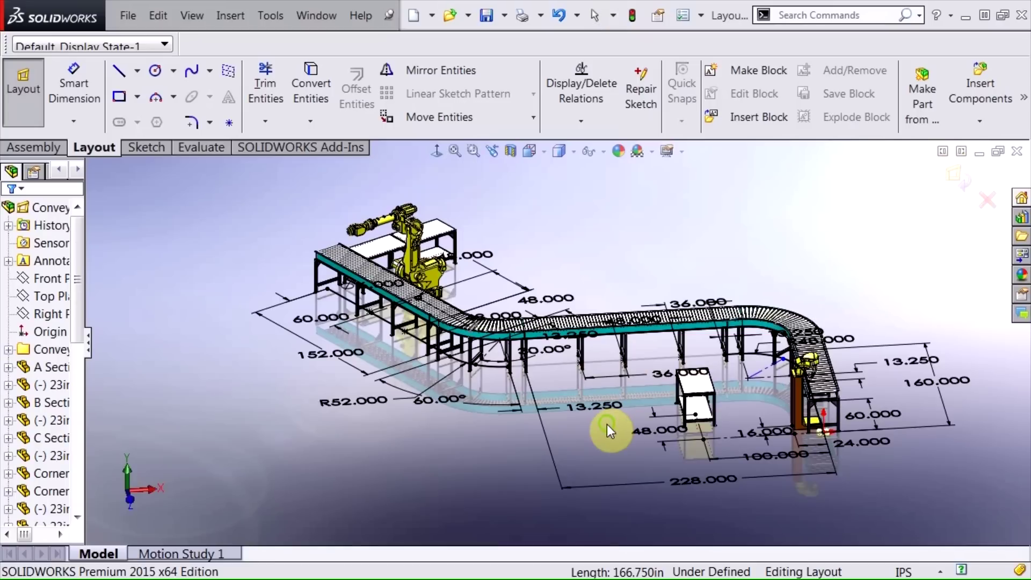
middle_drag(607, 425, 676, 485)
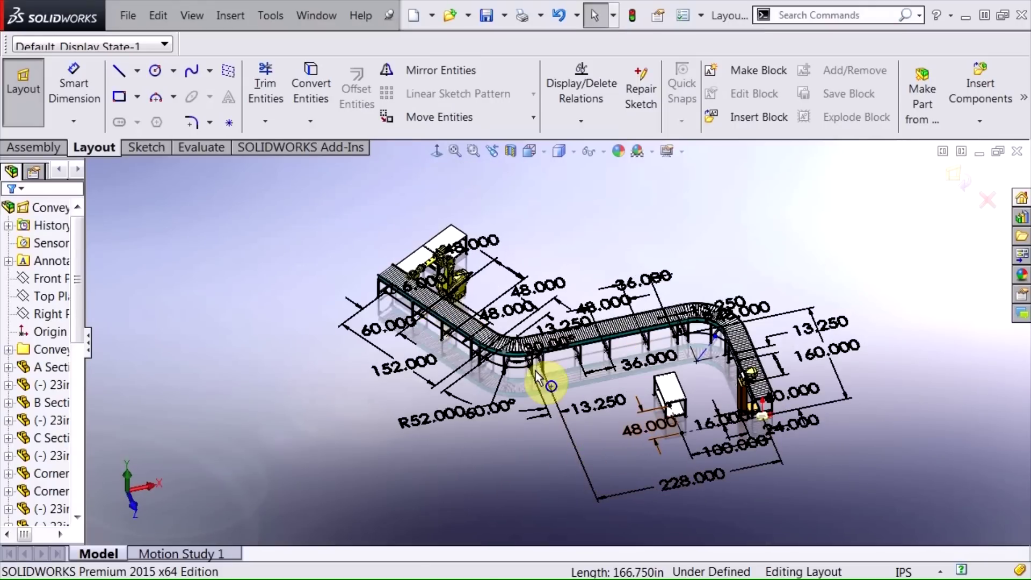
drag(436, 416, 396, 440)
Zoom and tilt in on the side table's 48.000 locating dimension
scroll(719, 485, up, 2)
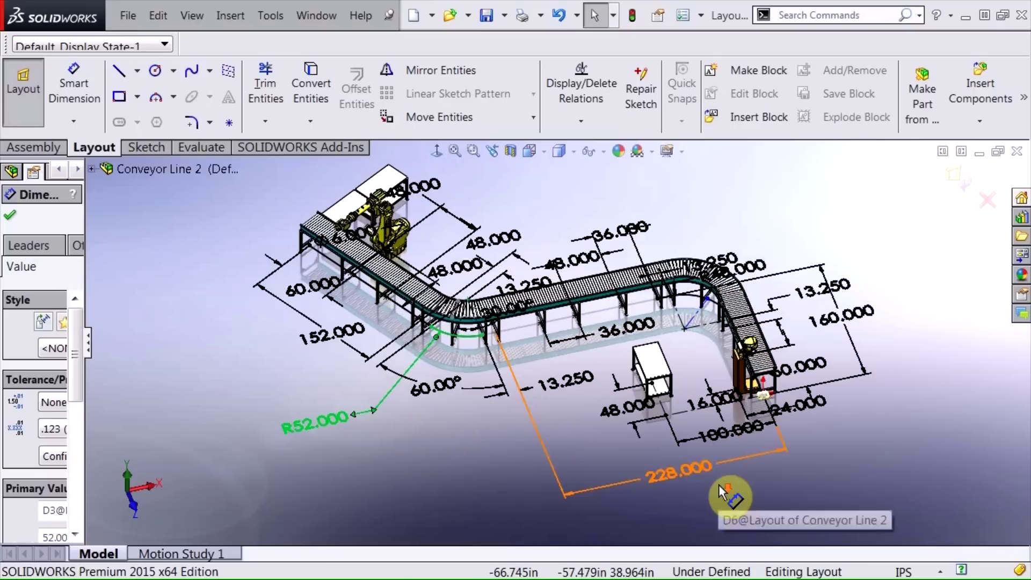
scroll(719, 466, up, 2)
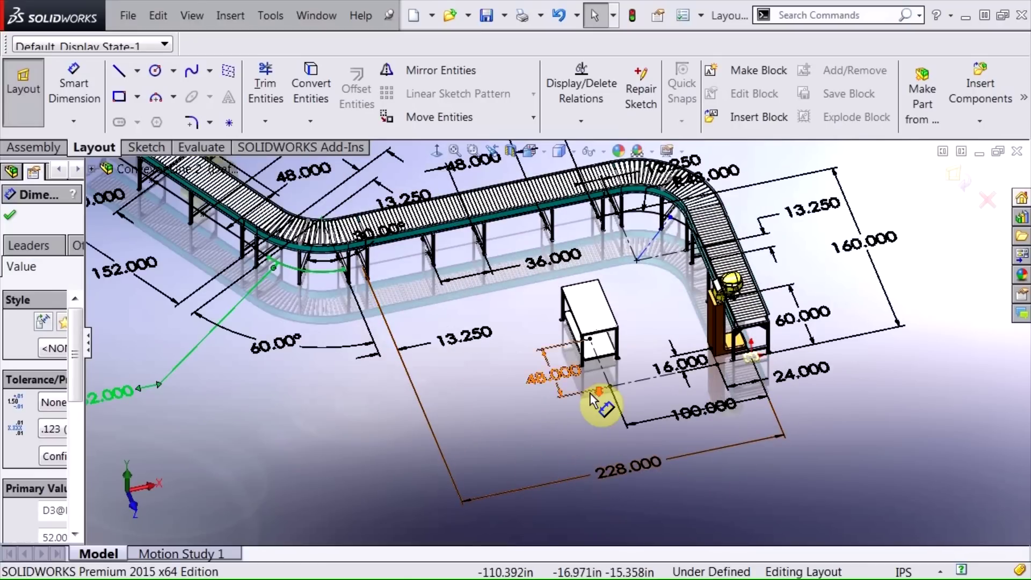
scroll(591, 394, up, 2)
scroll(762, 360, up, 2)
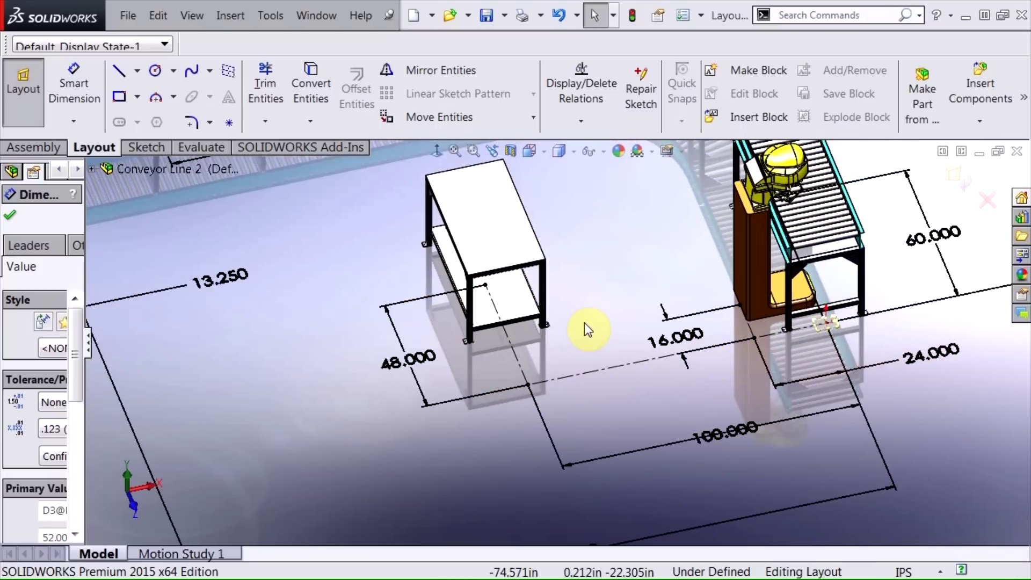
middle_drag(588, 314, 588, 298)
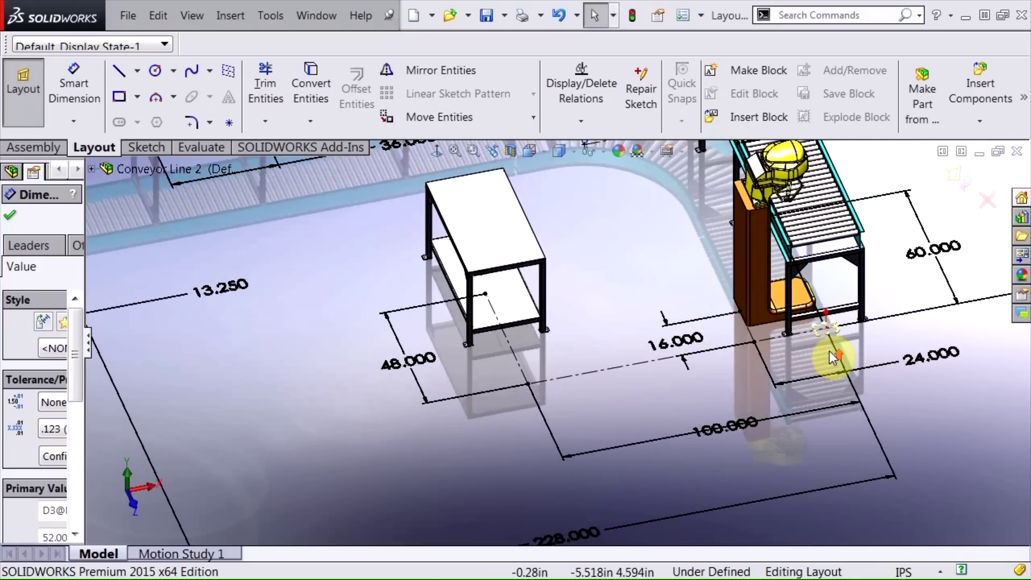
scroll(827, 353, down, 2)
scroll(826, 357, down, 1)
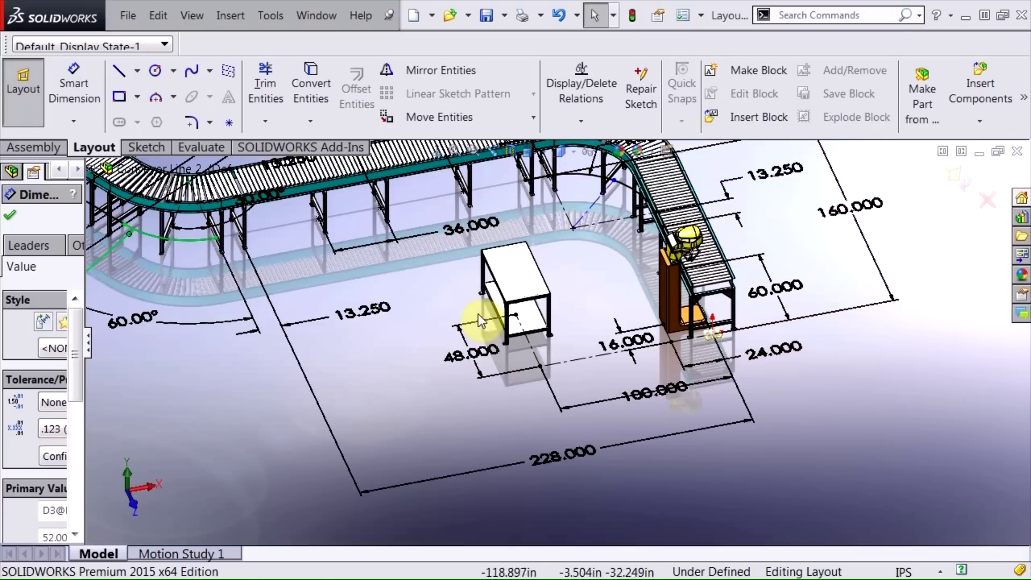
scroll(531, 349, up, 3)
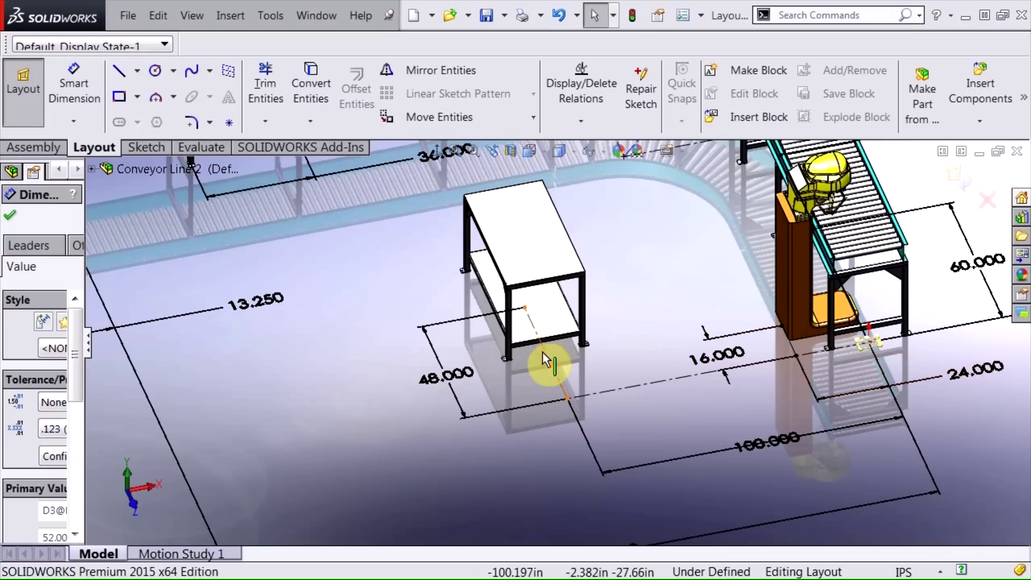
Change the table's 48.000 layout dimension to 56 and rebuild to exit the layout
click(440, 375)
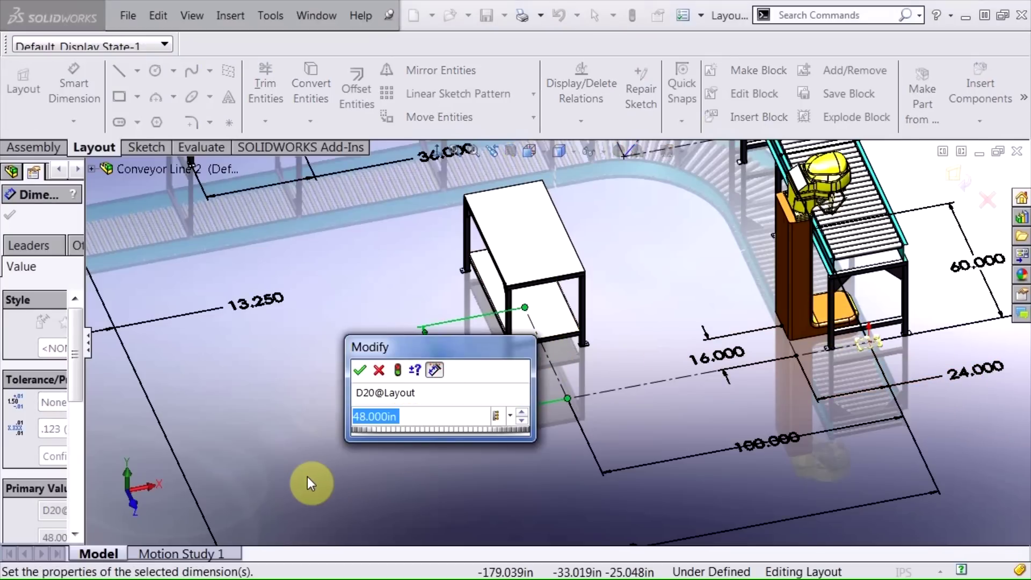
text(56)
key(Return)
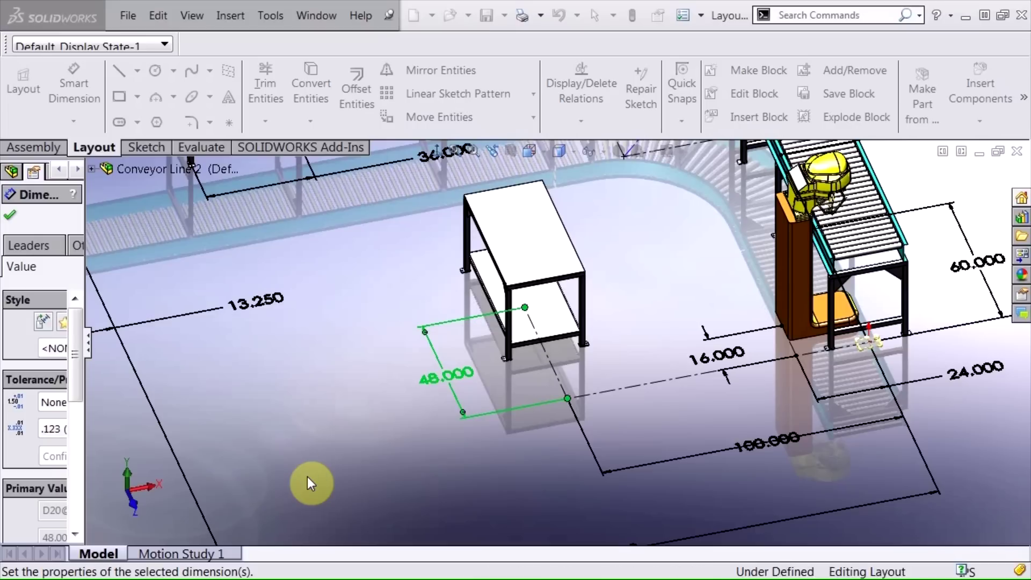
click(632, 16)
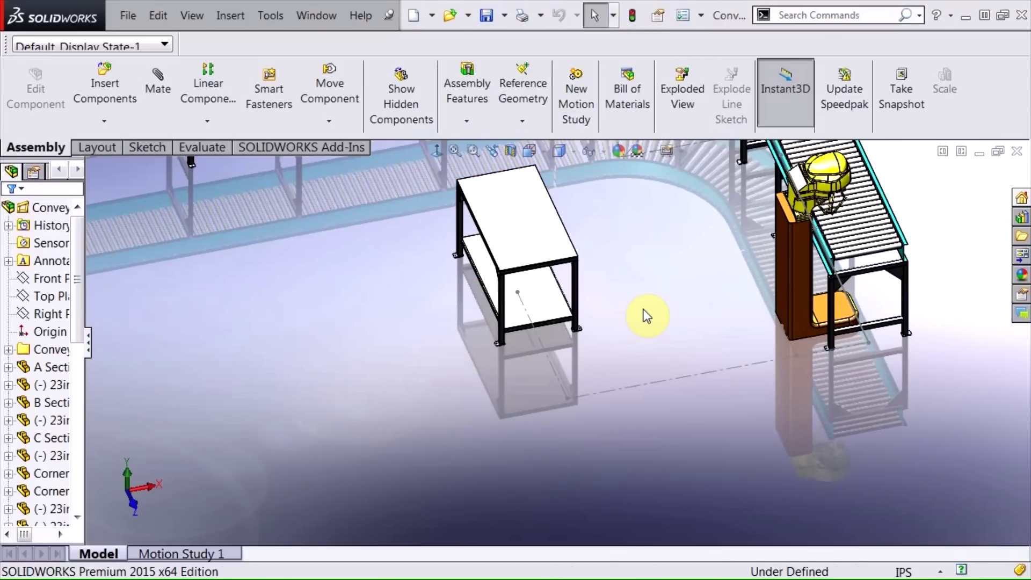
Inspect the updated conveyor line, widen the model tree and list the assembly configurations
middle_drag(644, 310, 659, 277)
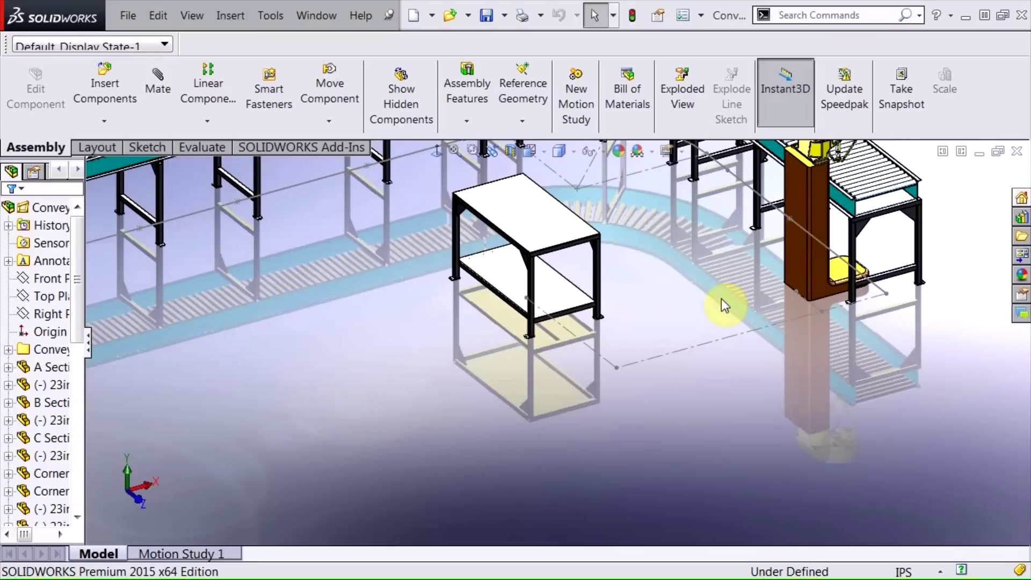
scroll(652, 328, up, 5)
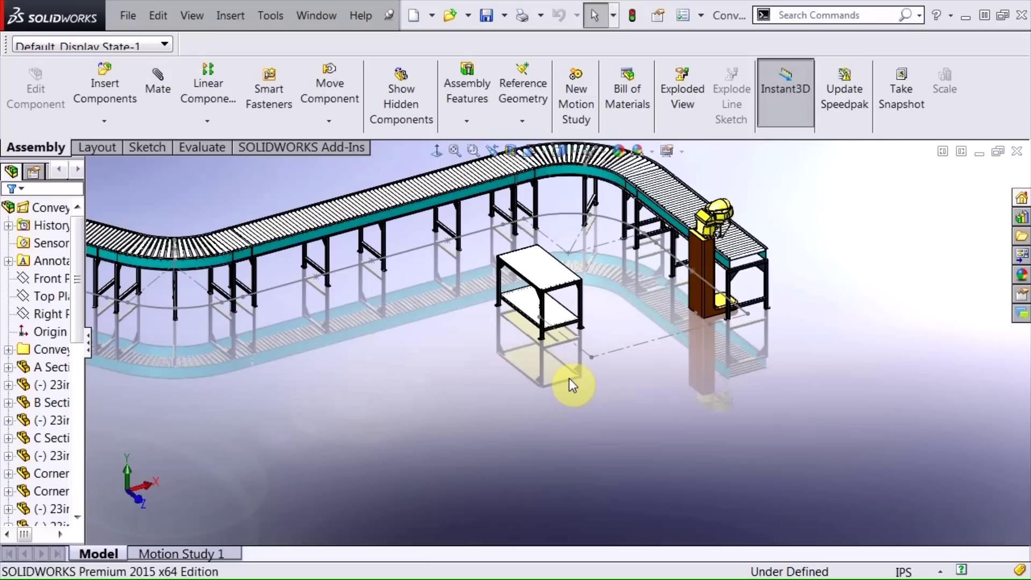
scroll(346, 380, up, 3)
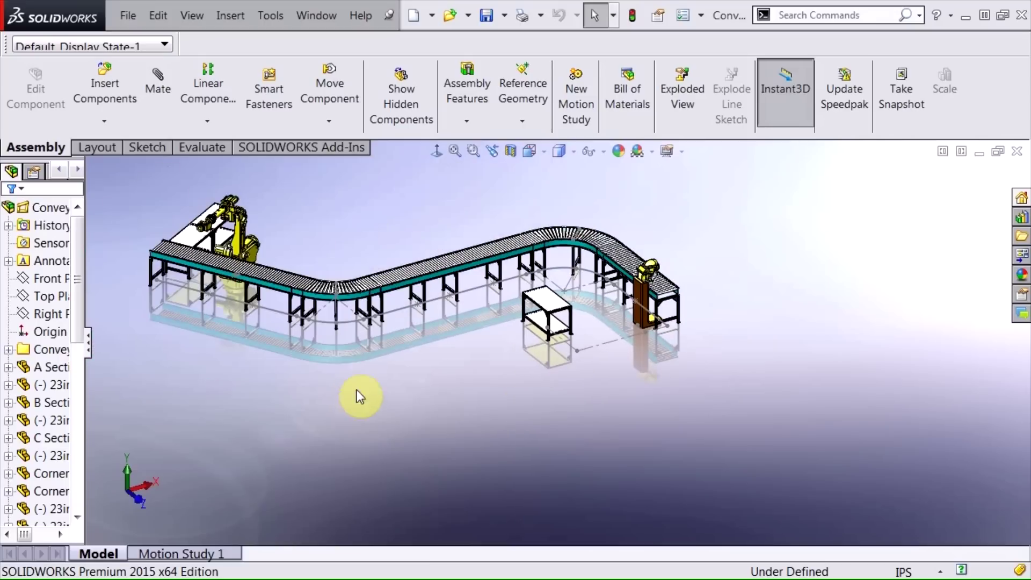
middle_drag(267, 369, 133, 297)
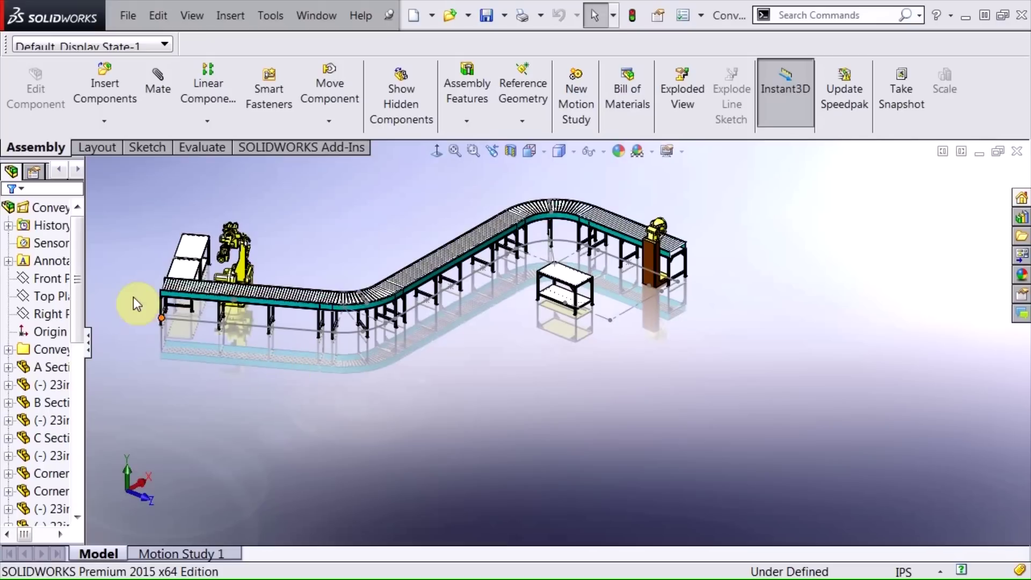
drag(85, 337, 120, 342)
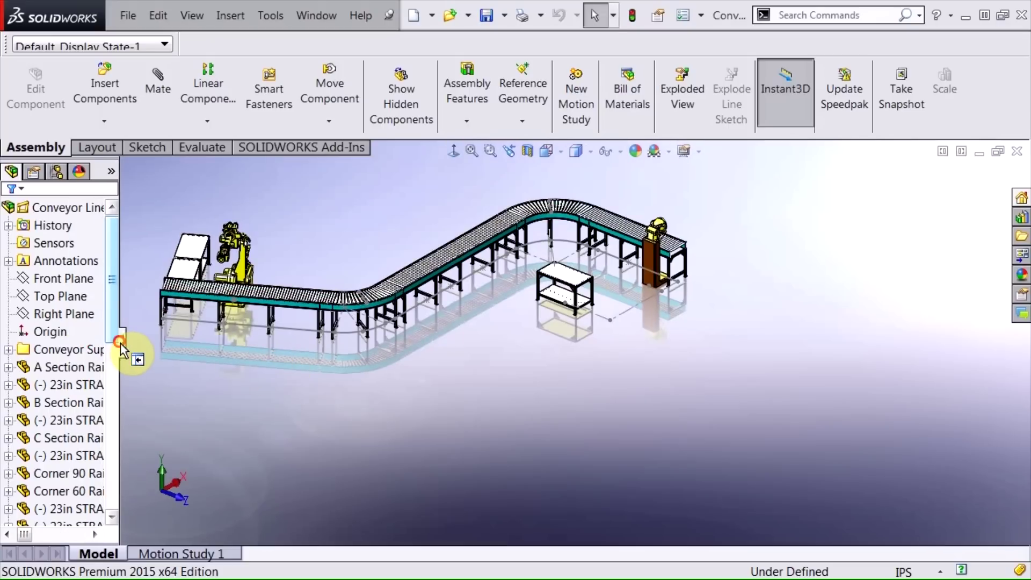
click(56, 172)
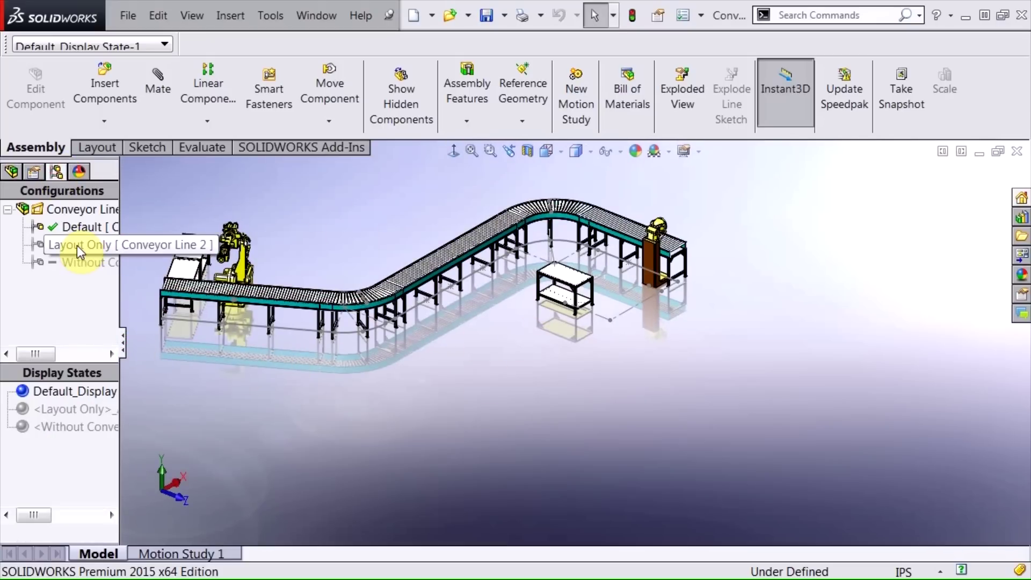
Activate the Layout Only configuration and orbit the bare layout sketch
double_click(76, 246)
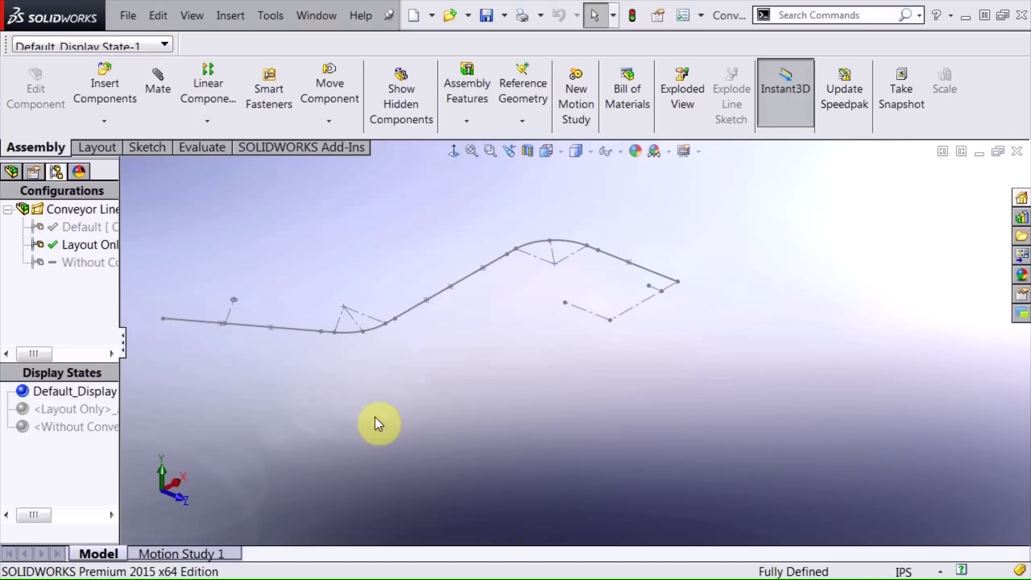
mouse_move(379, 424)
middle_down()
mouse_move(410, 405)
mouse_move(368, 403)
mouse_move(345, 350)
middle_up()
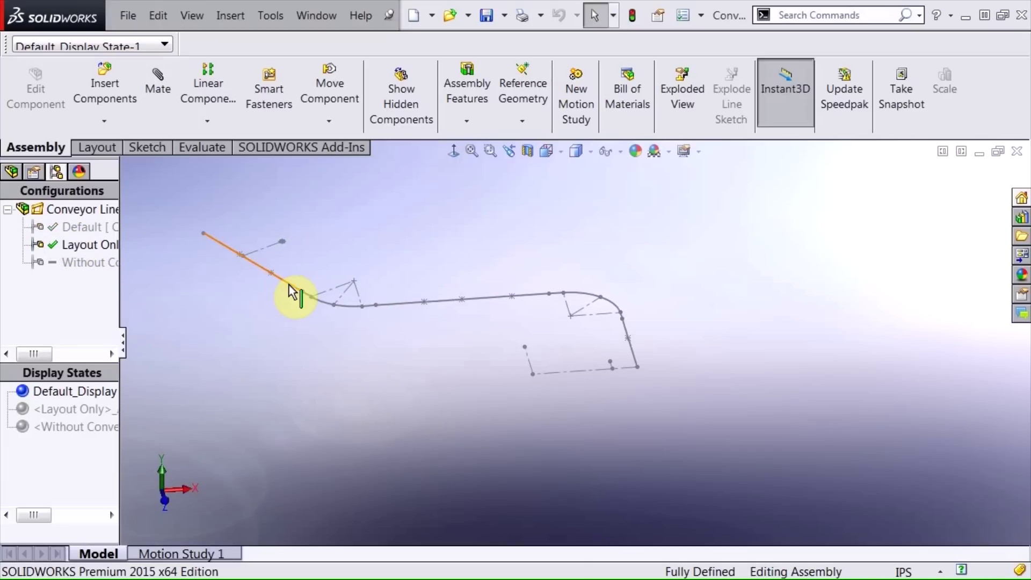
scroll(317, 226, down, 3)
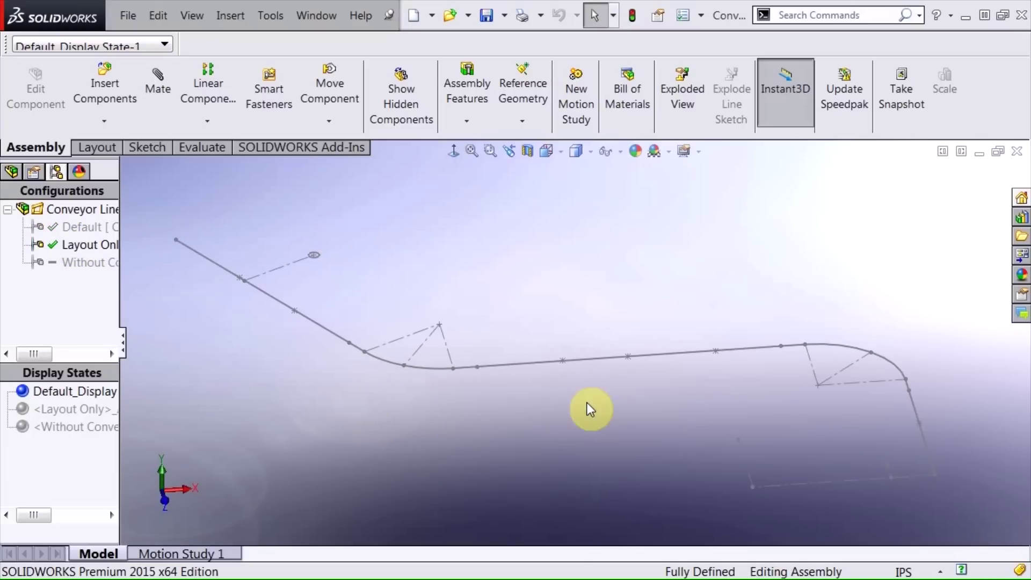
Edit the layout sketch and view it straight down with Normal To
double_click(585, 362)
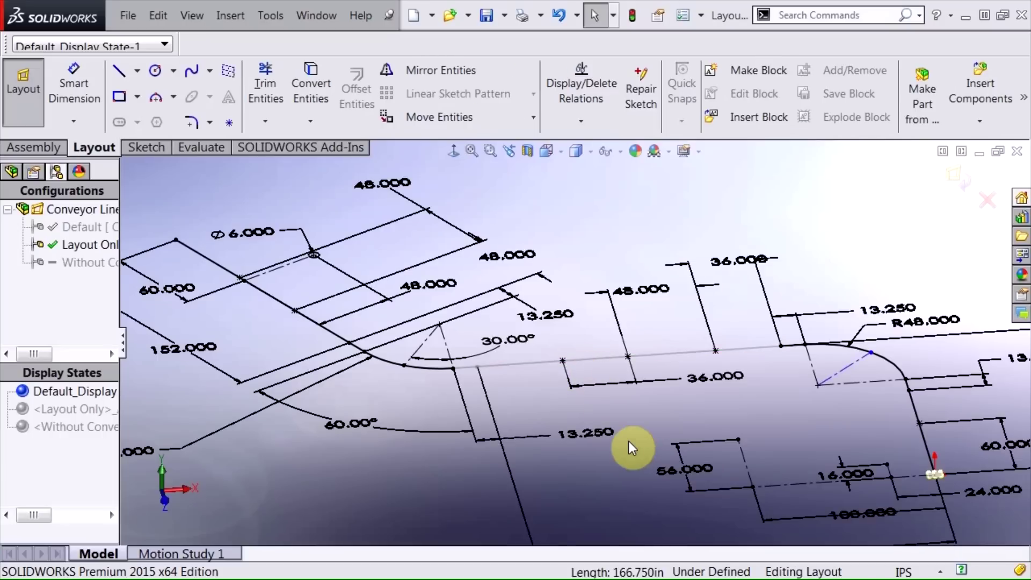
mouse_move(628, 441)
middle_down()
mouse_move(592, 428)
mouse_move(582, 507)
mouse_move(575, 469)
mouse_move(588, 433)
mouse_move(583, 481)
mouse_move(688, 454)
middle_up()
key(ctrl+8)
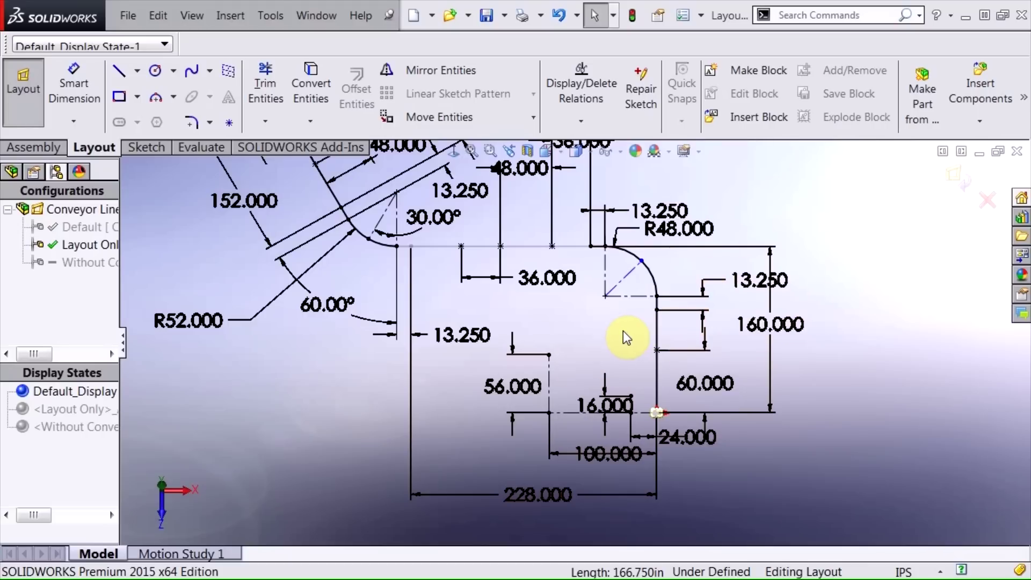
Finish editing the layout, return to a 3-D view, and open the New Document dialog
click(955, 175)
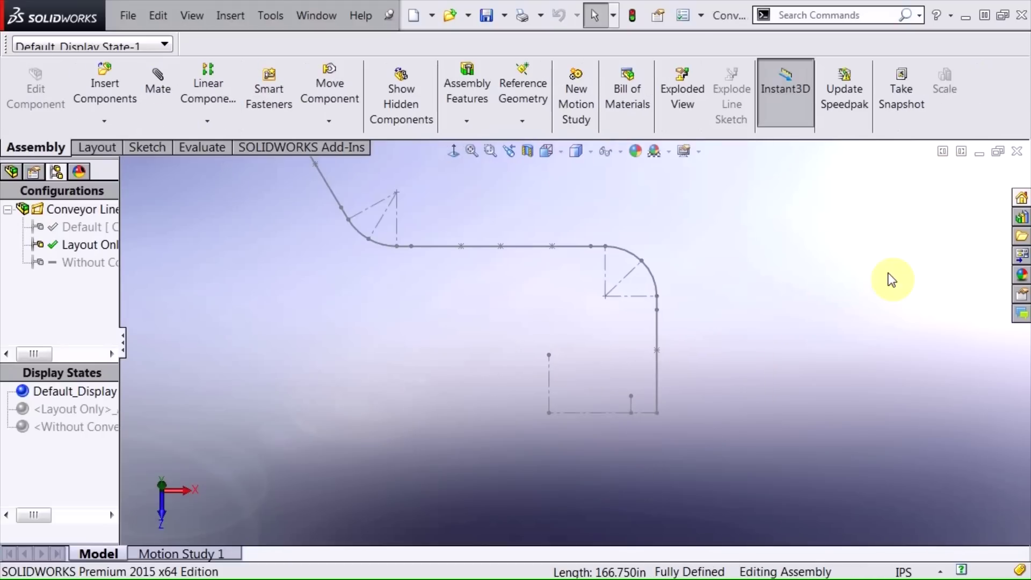
mouse_move(576, 392)
middle_down()
mouse_move(594, 298)
mouse_move(525, 317)
middle_up()
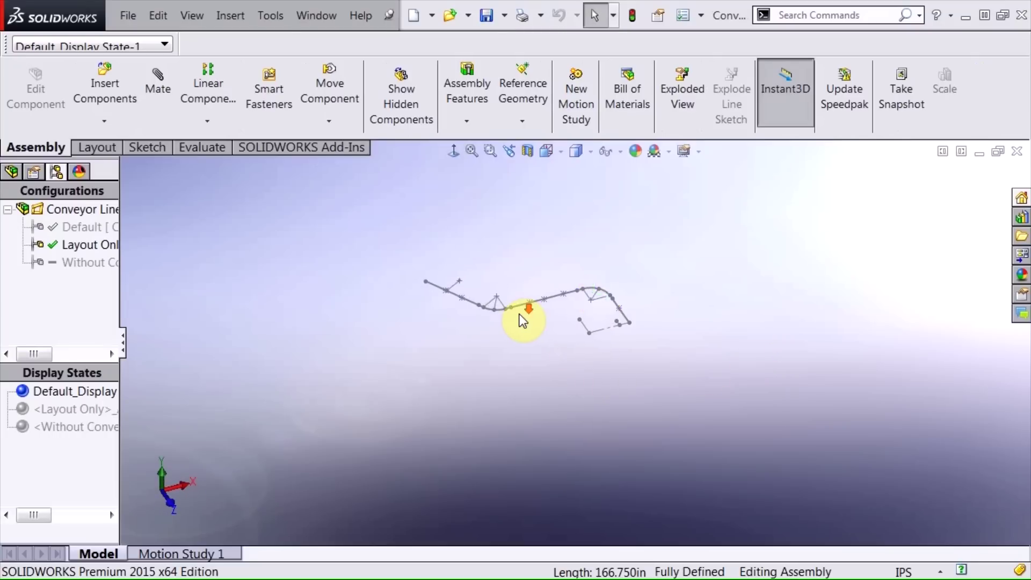
scroll(525, 318, down, 3)
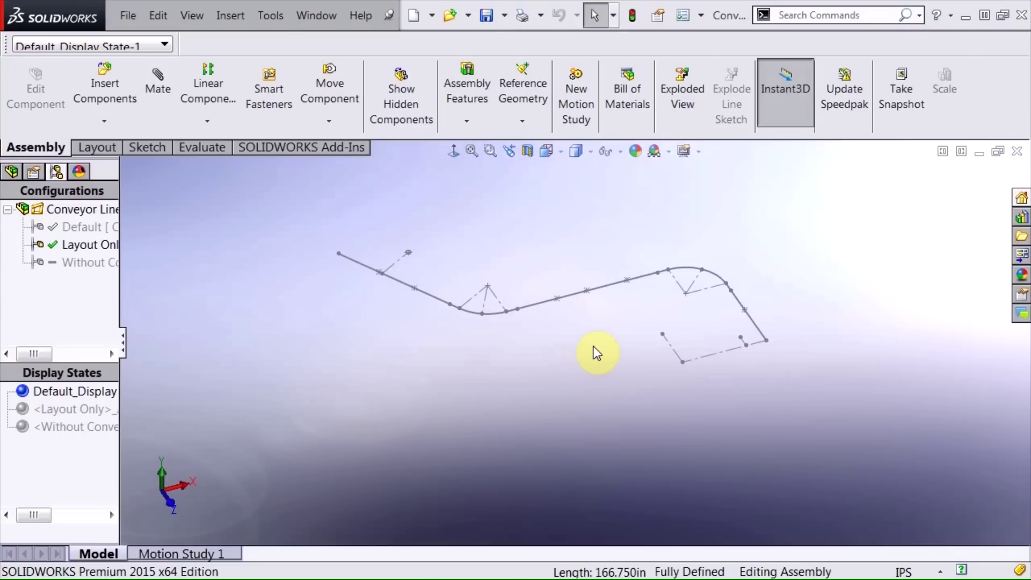
scroll(586, 338, down, 1)
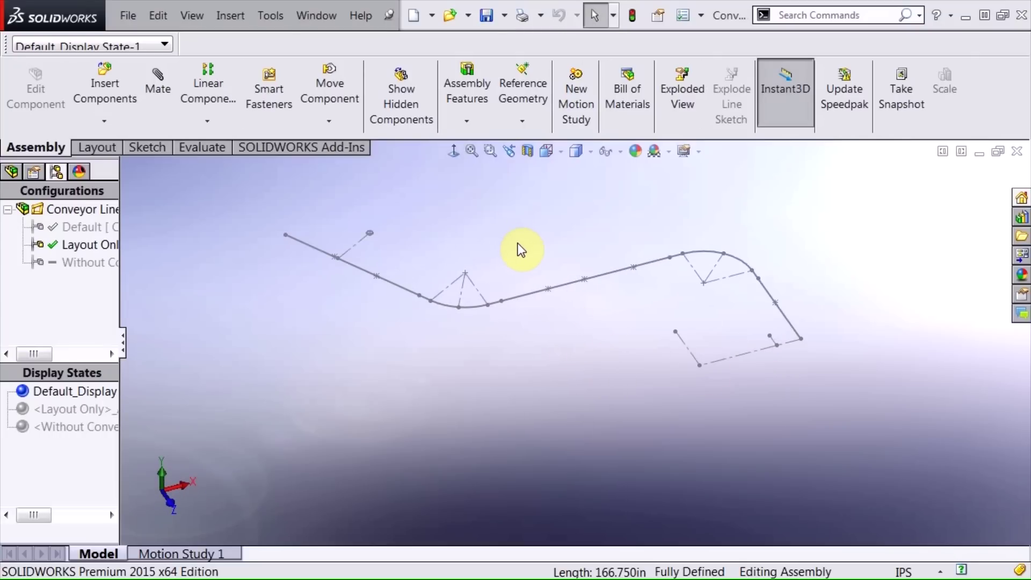
click(415, 18)
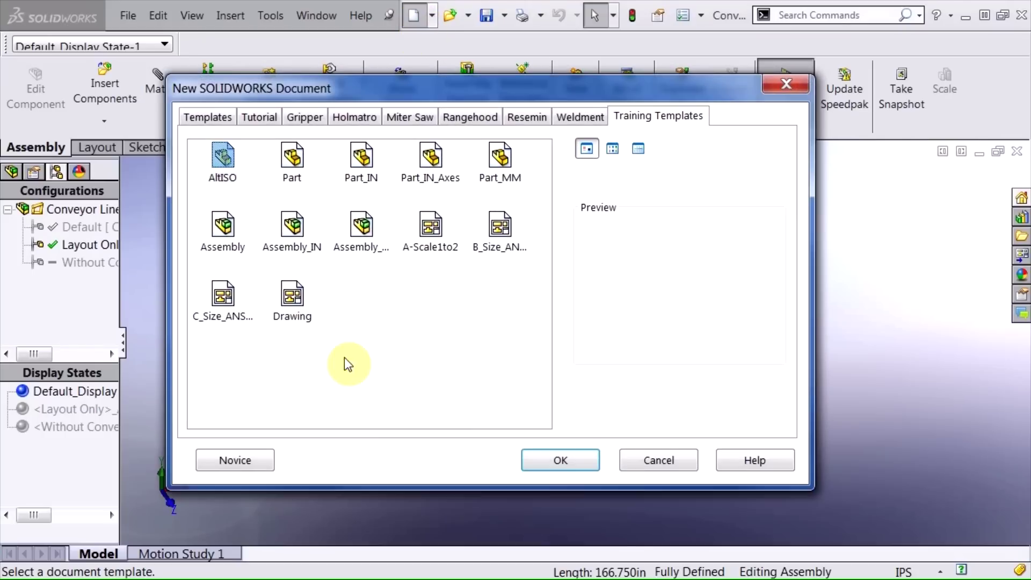
Create a new assembly from the Assembly_IN training template
click(295, 226)
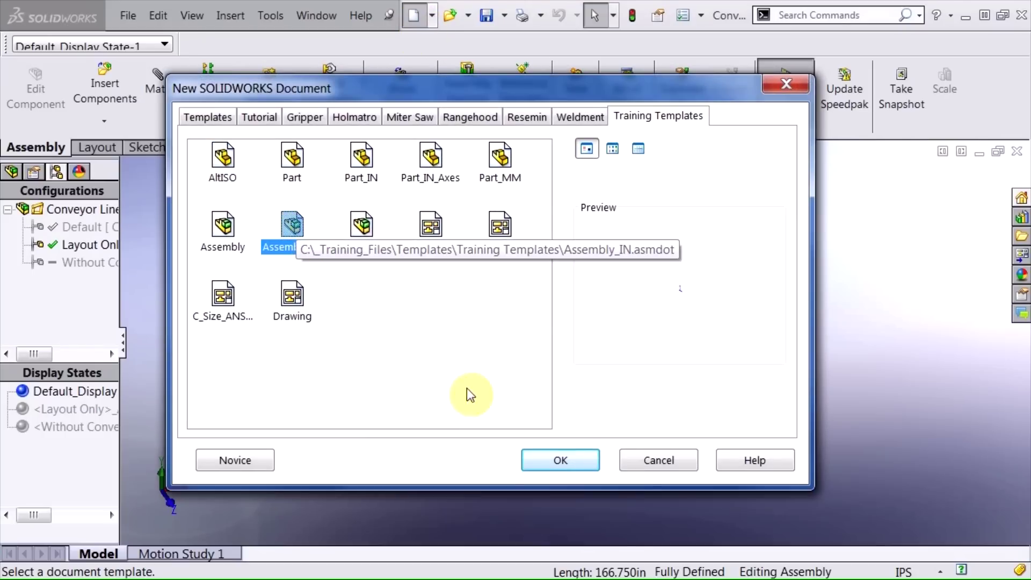
click(565, 461)
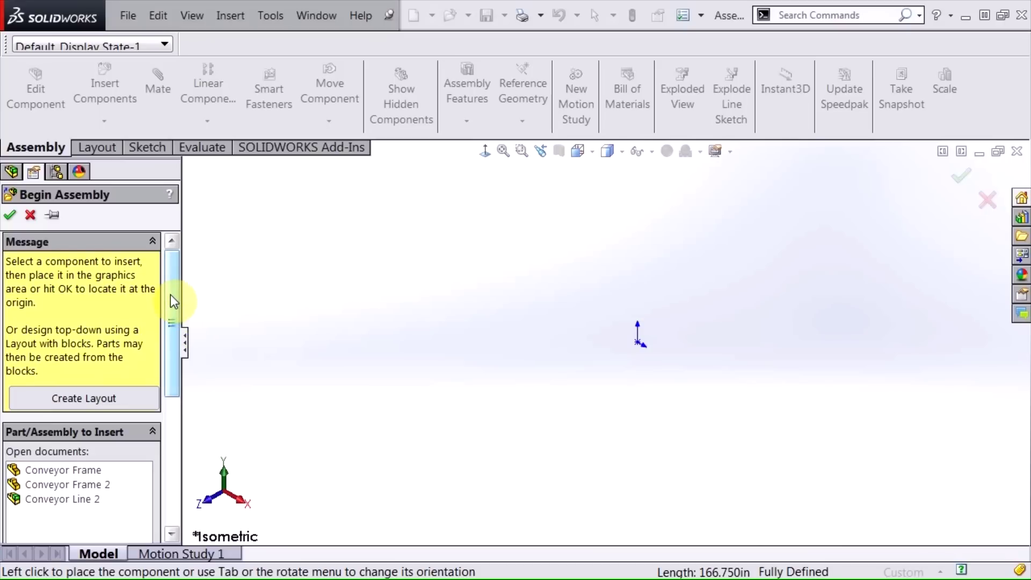
mouse_move(173, 301)
mouse_down()
mouse_move(172, 315)
mouse_move(172, 295)
mouse_up()
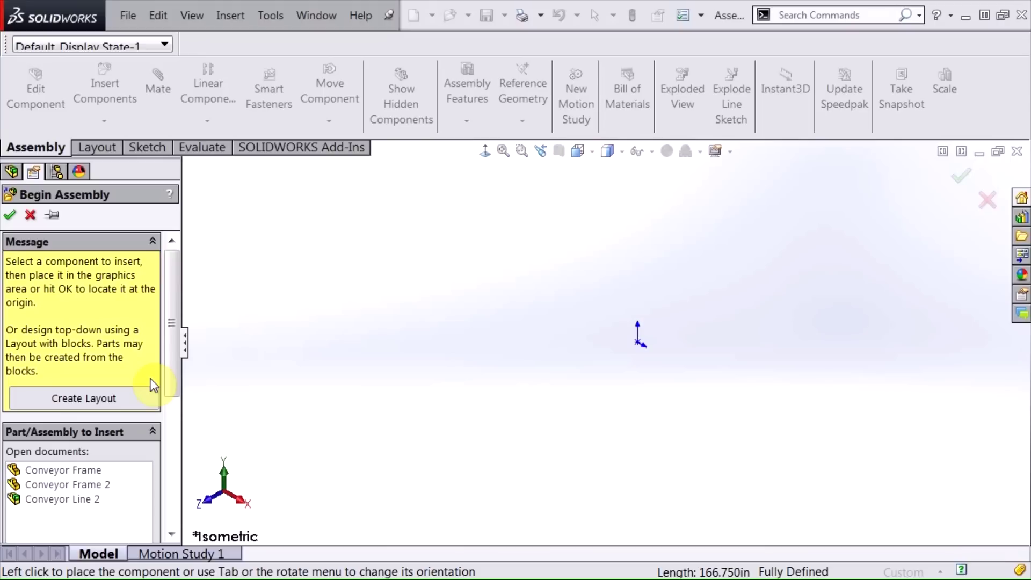
Choose Create Layout in Begin Assembly to start an empty layout sketch
click(96, 399)
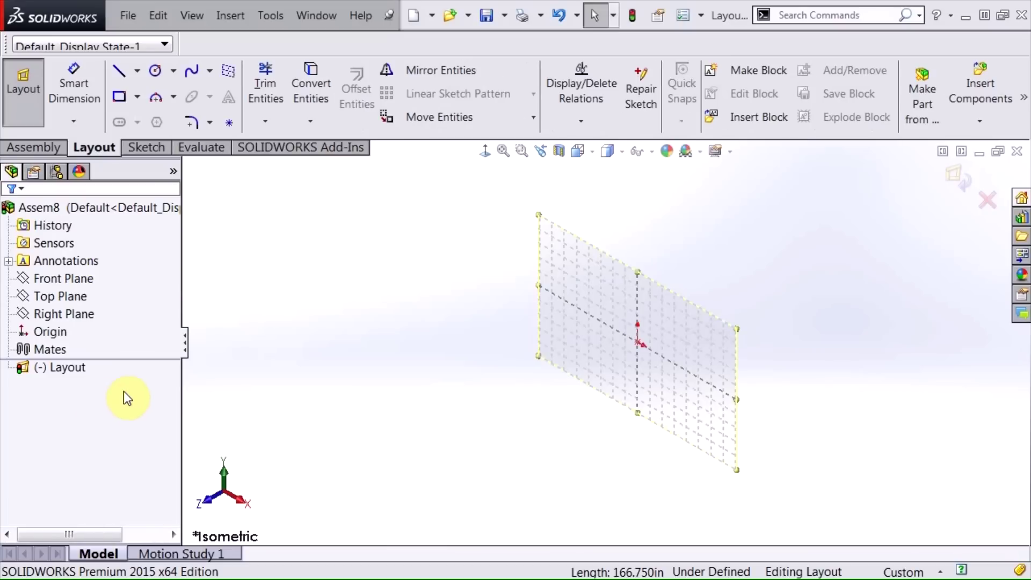
Look over the empty layout plane obliquely and face-on, then select the Front Plane
middle_drag(398, 432, 475, 441)
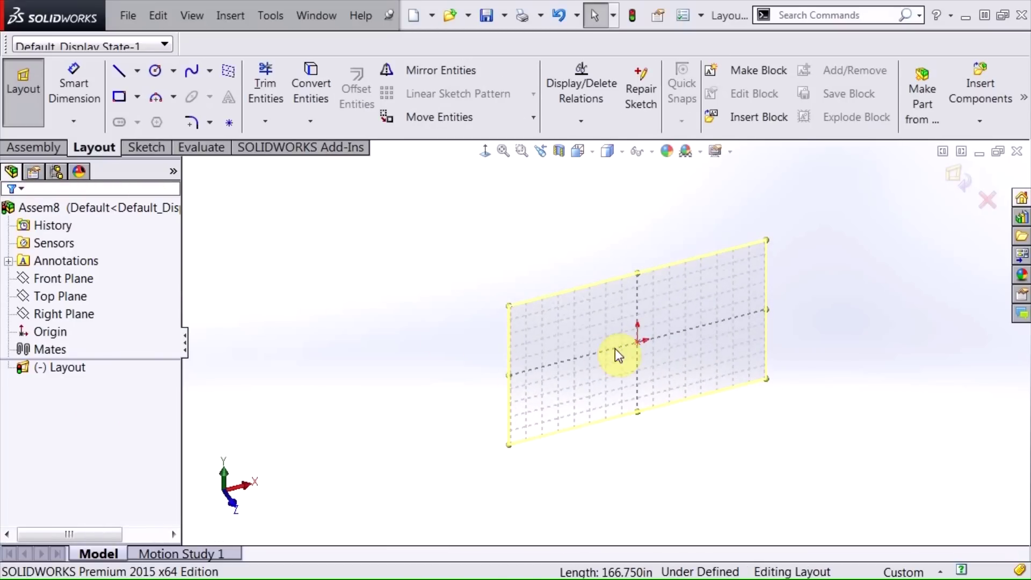
scroll(617, 356, down, 2)
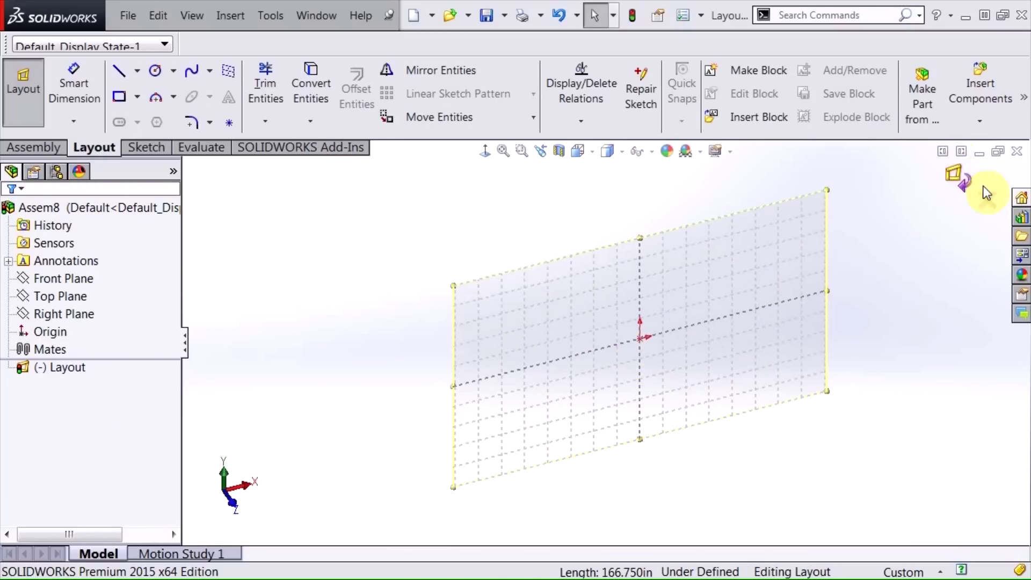
key(ctrl+8)
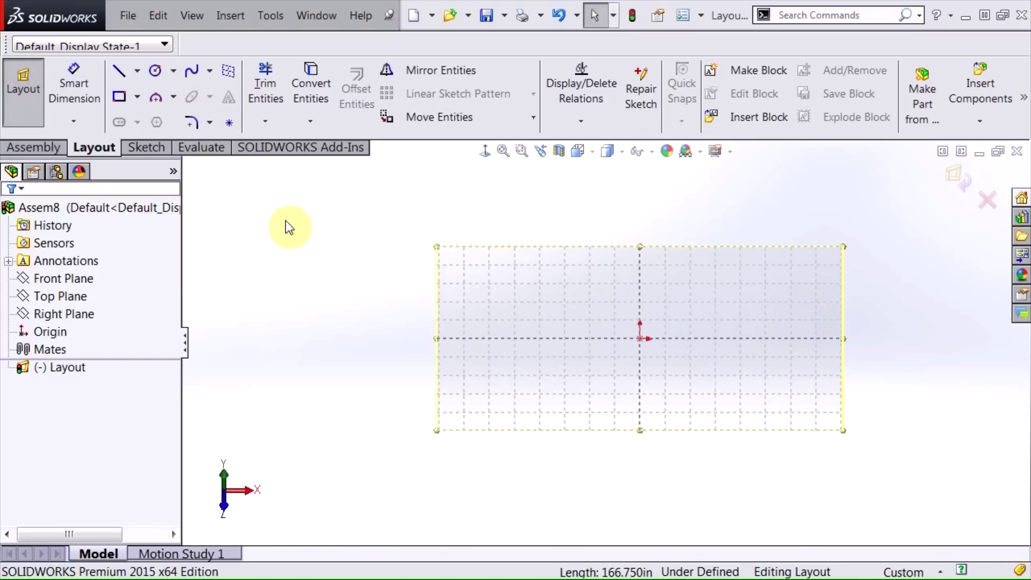
middle_drag(341, 396, 457, 396)
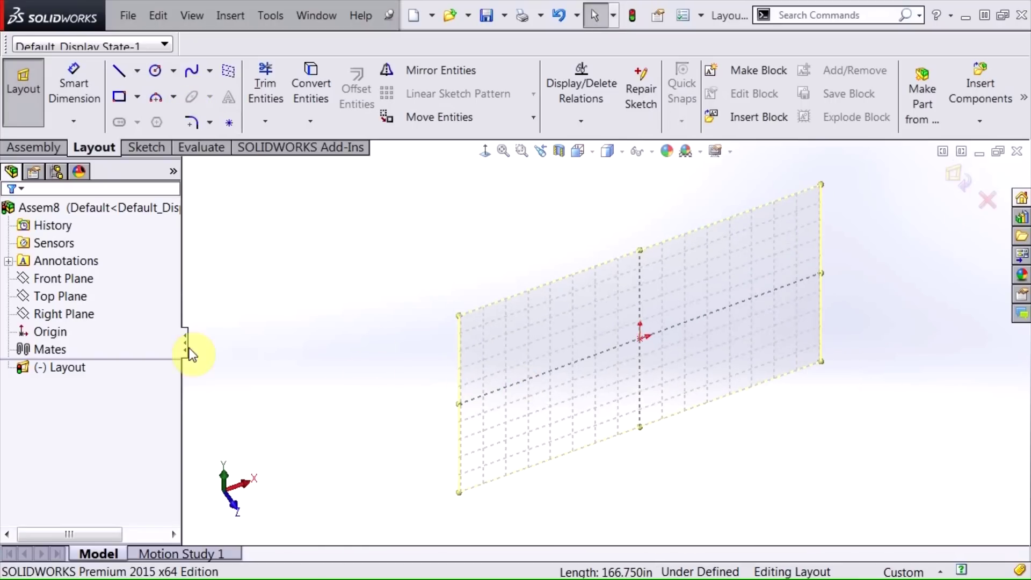
click(59, 282)
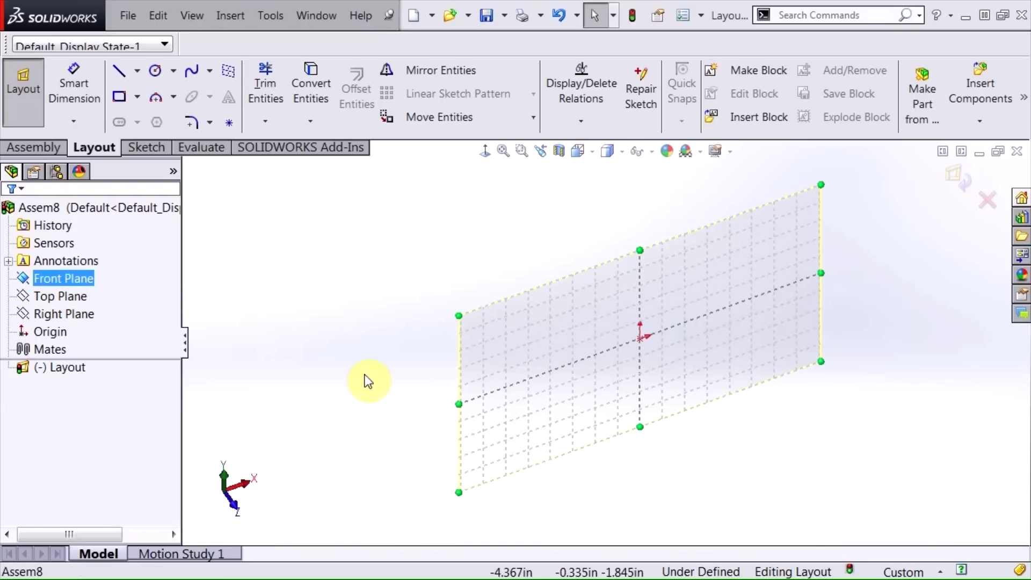
mouse_move(420, 397)
middle_down()
mouse_move(376, 414)
mouse_move(398, 417)
middle_up()
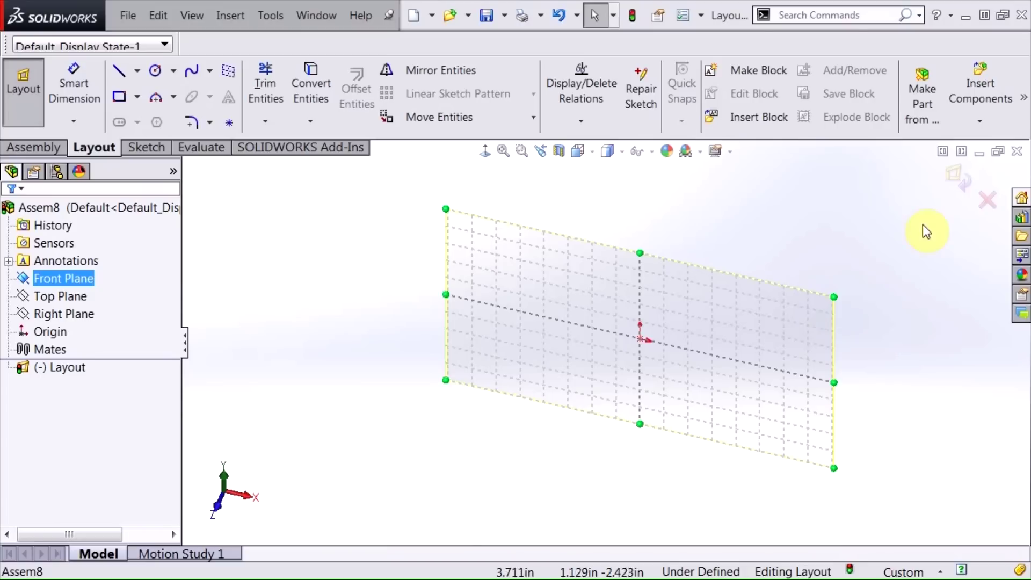
Discard the layout sketch and close the assembly without saving
click(986, 200)
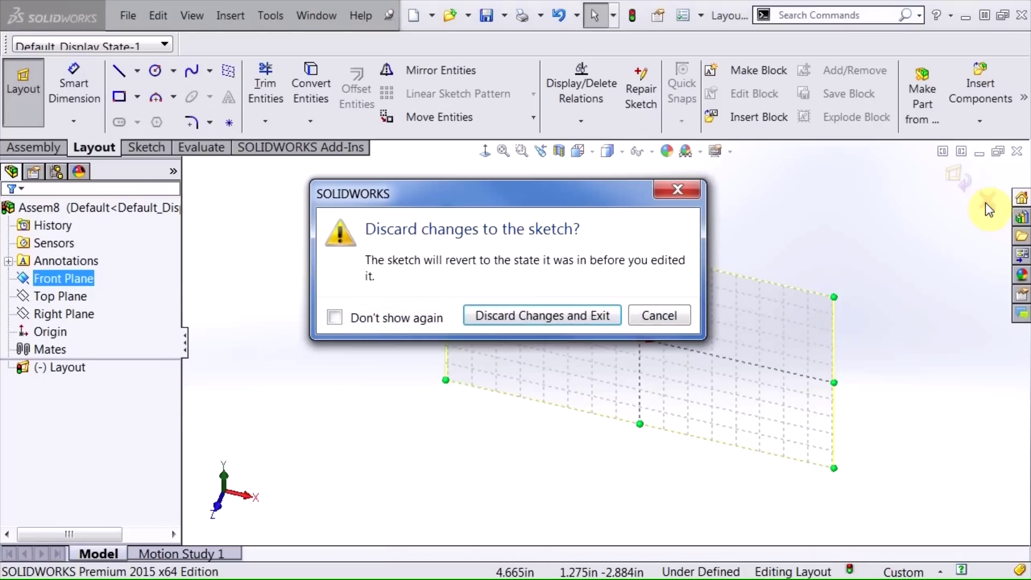
click(530, 320)
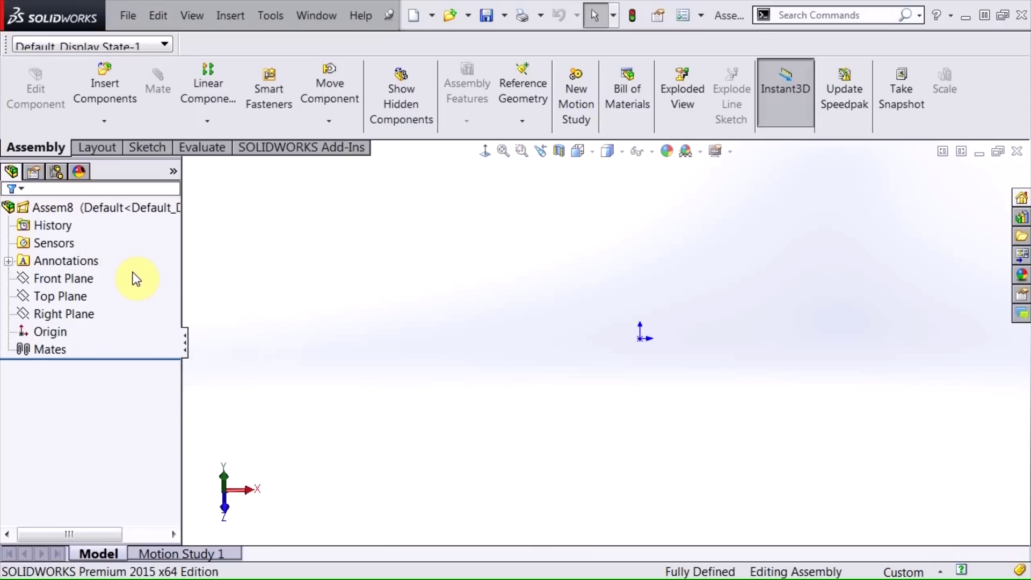
click(1017, 151)
click(466, 313)
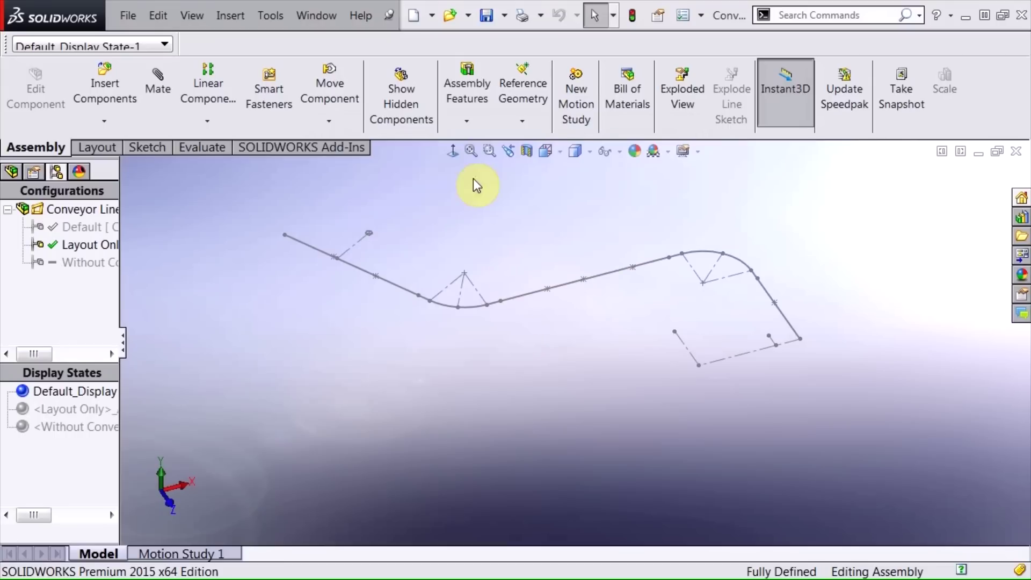
Start a fresh assembly from the Assembly_IN template
click(414, 15)
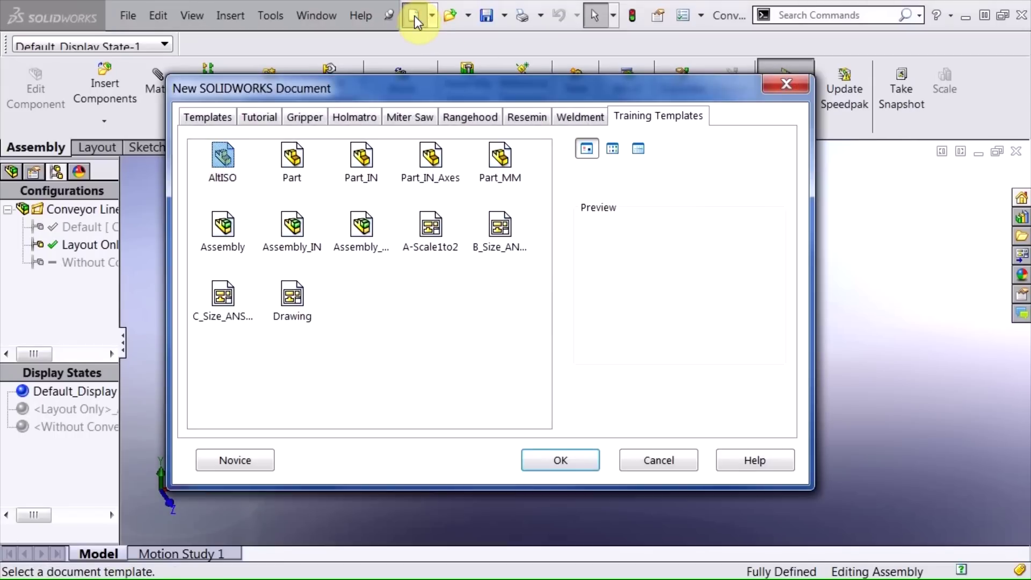
click(292, 229)
click(561, 460)
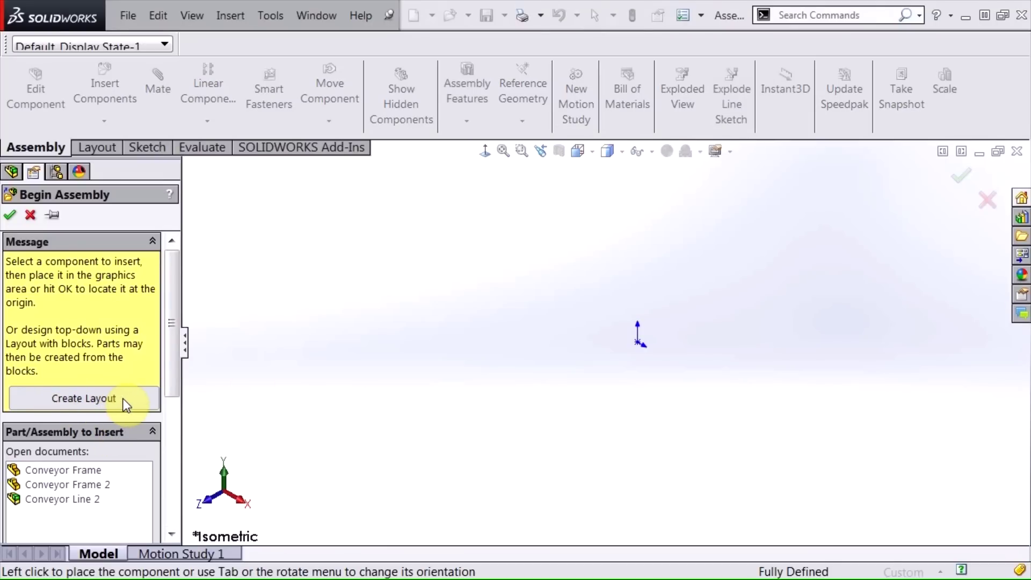
Skip Begin Assembly and insert a layout sketch on the Top Plane
click(29, 215)
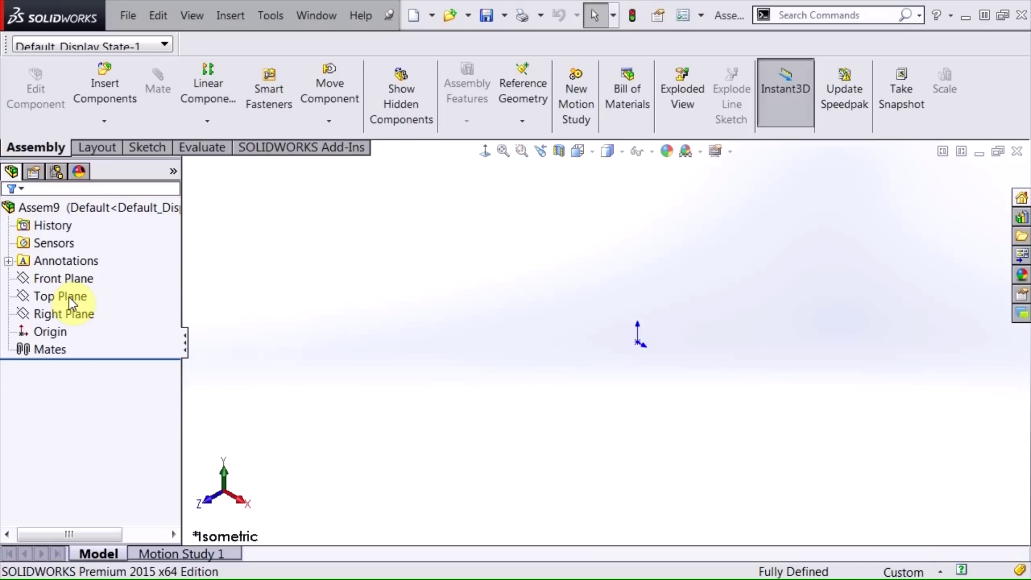
click(24, 297)
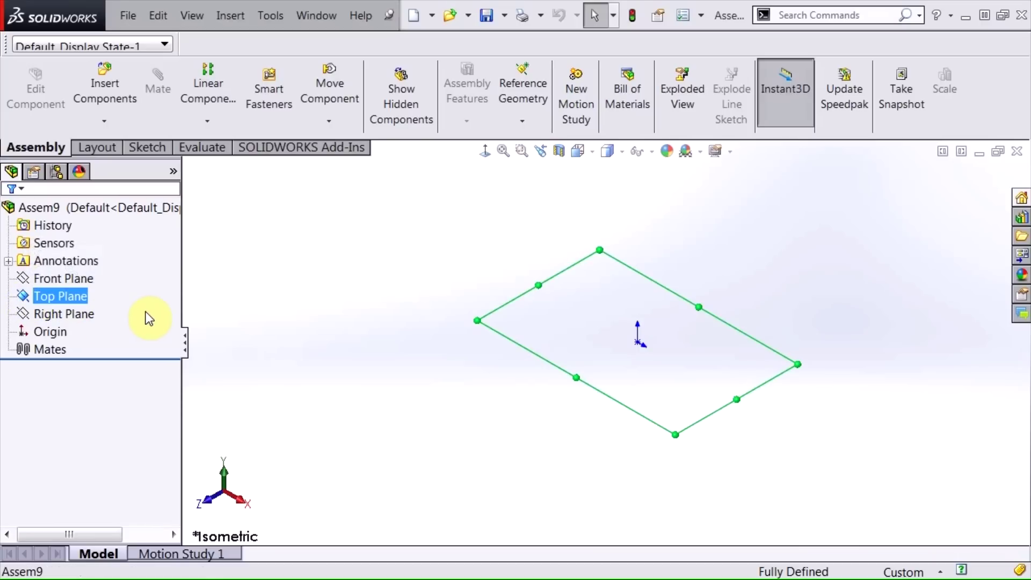
click(237, 19)
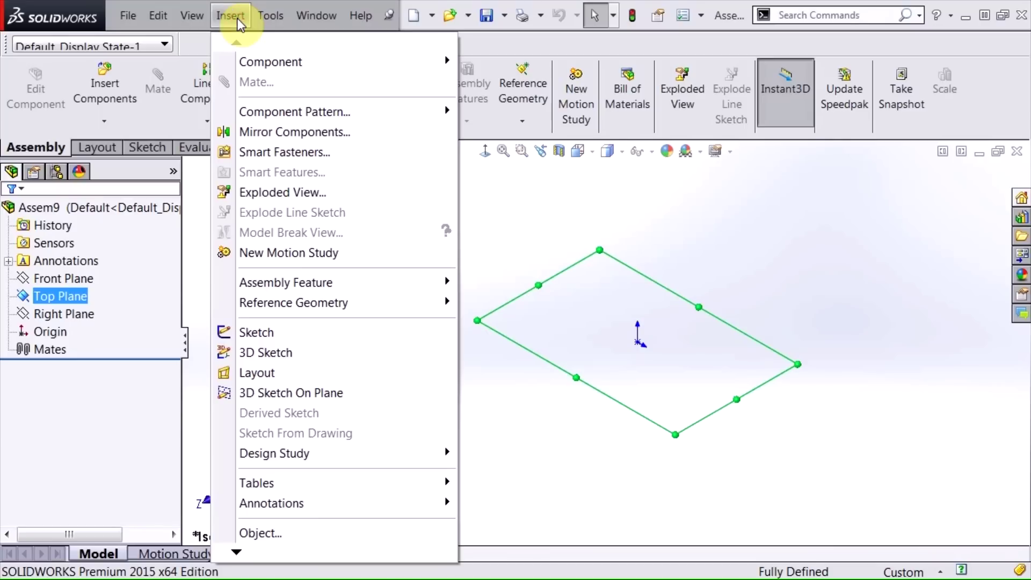
click(261, 373)
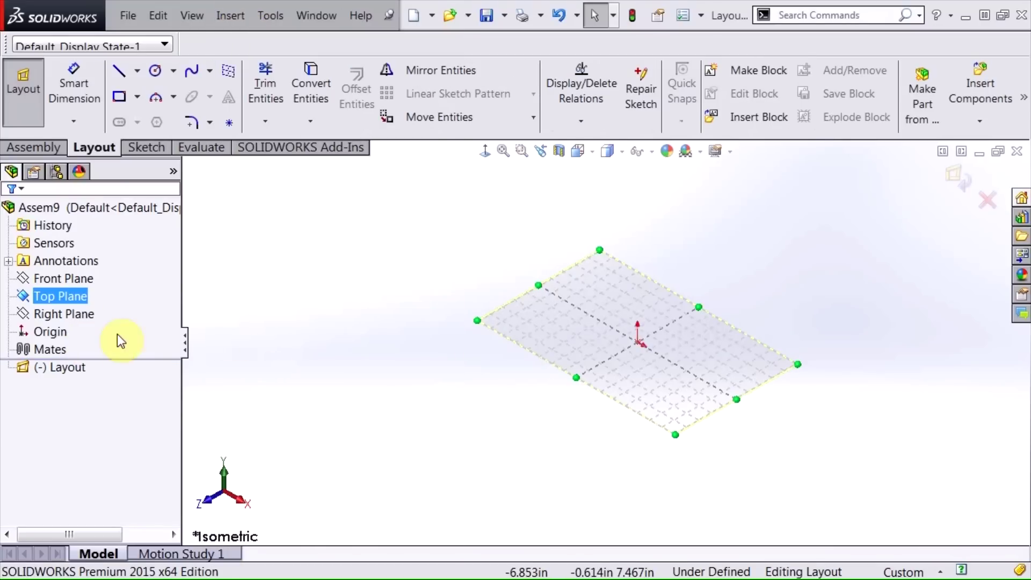
Deselect the plane and turn the layout to a top-down view
middle_drag(300, 410, 380, 400)
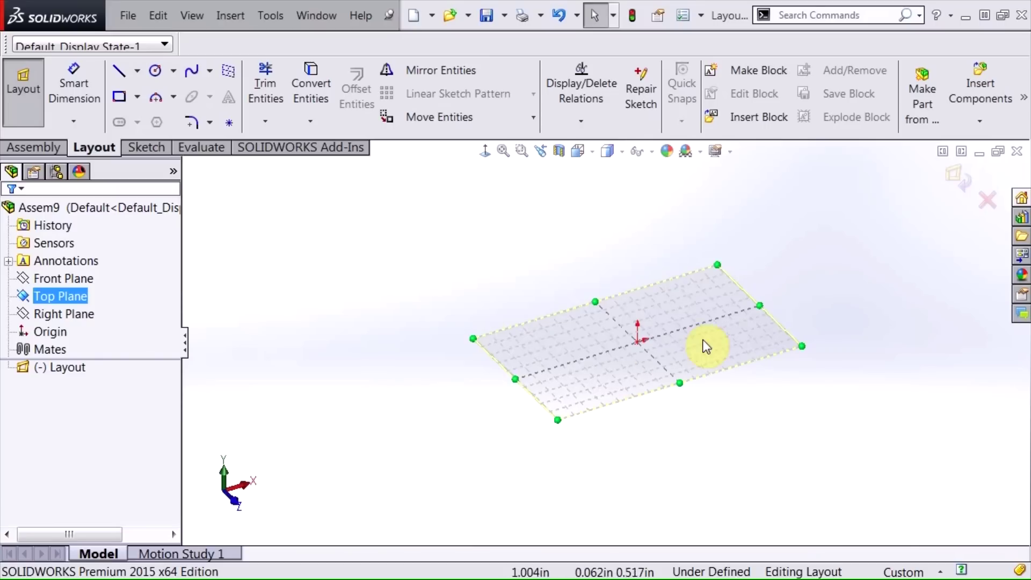
click(390, 396)
right_drag(368, 337, 370, 443)
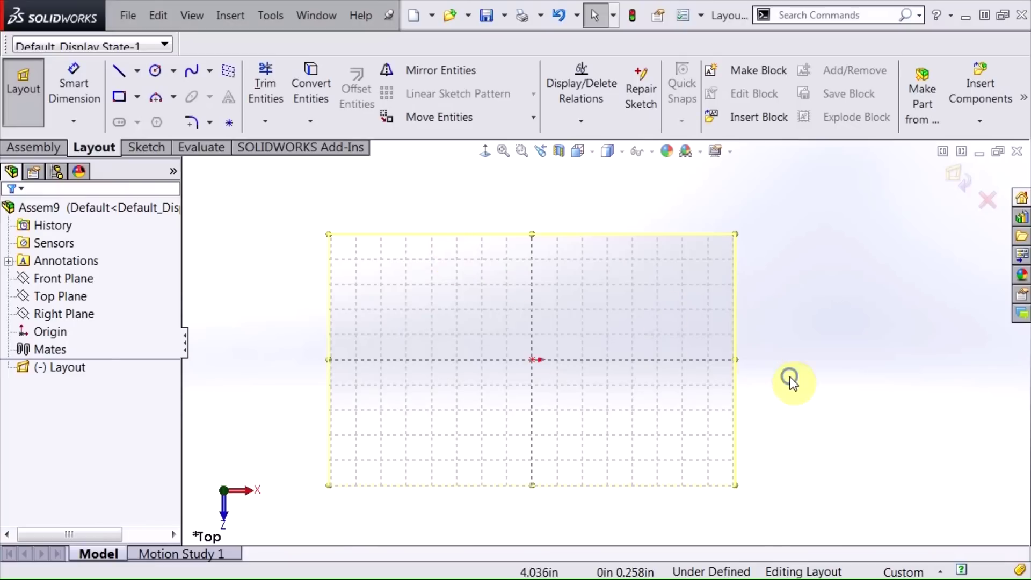
right_drag(790, 378, 854, 323)
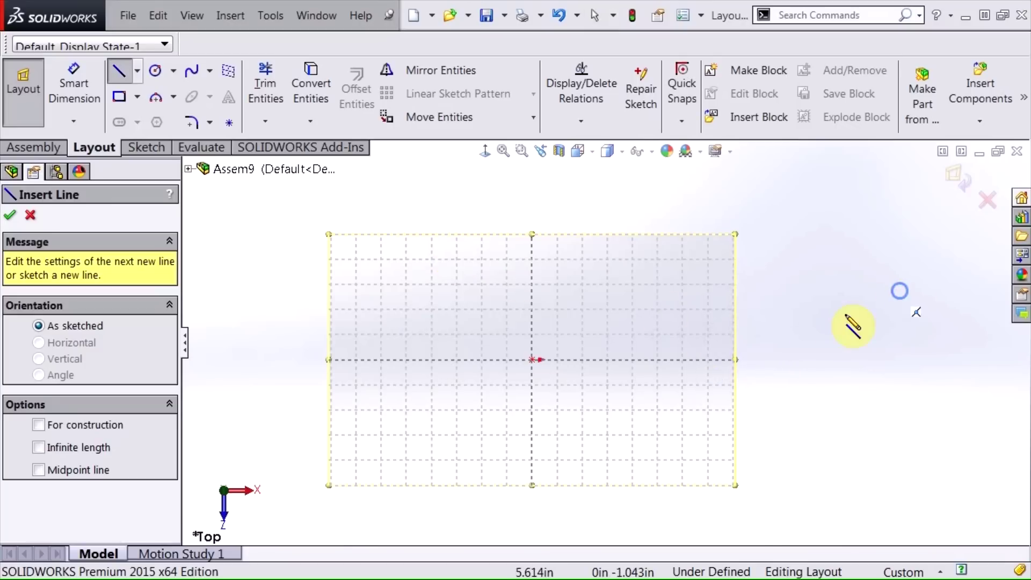
Draw a vertical line up from the origin
click(533, 360)
scroll(595, 343, down, 8)
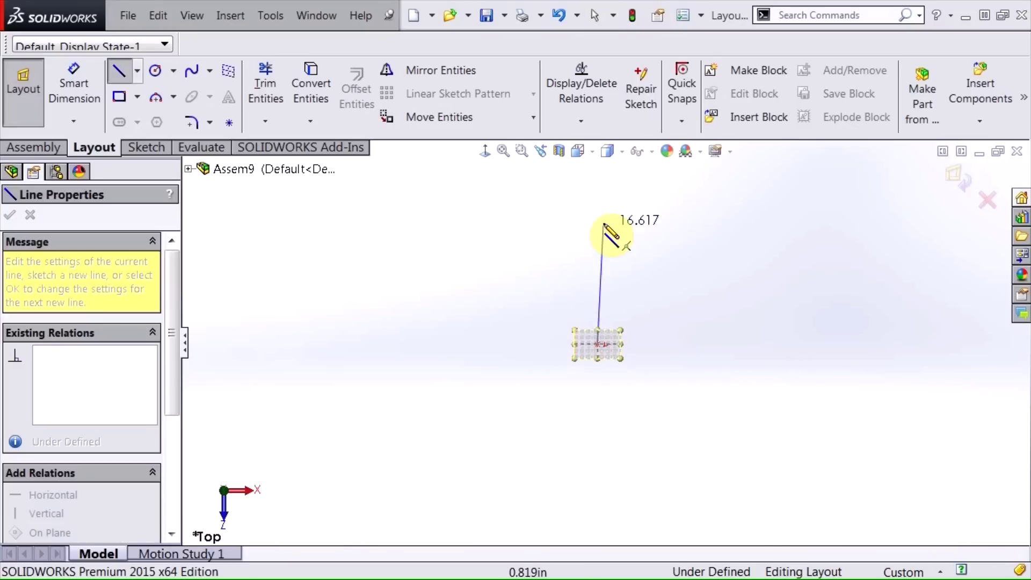
scroll(600, 215, down, 3)
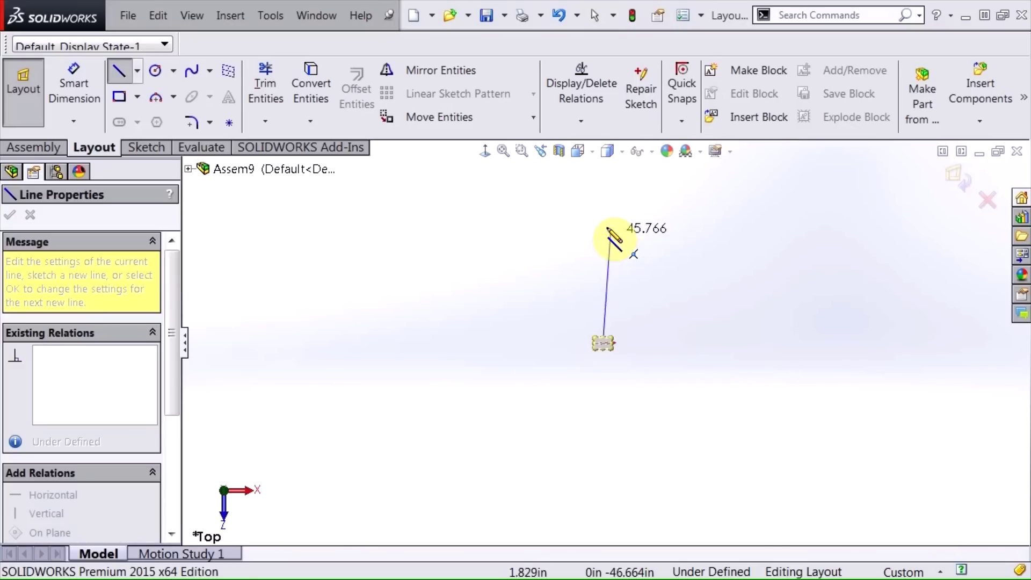
click(603, 207)
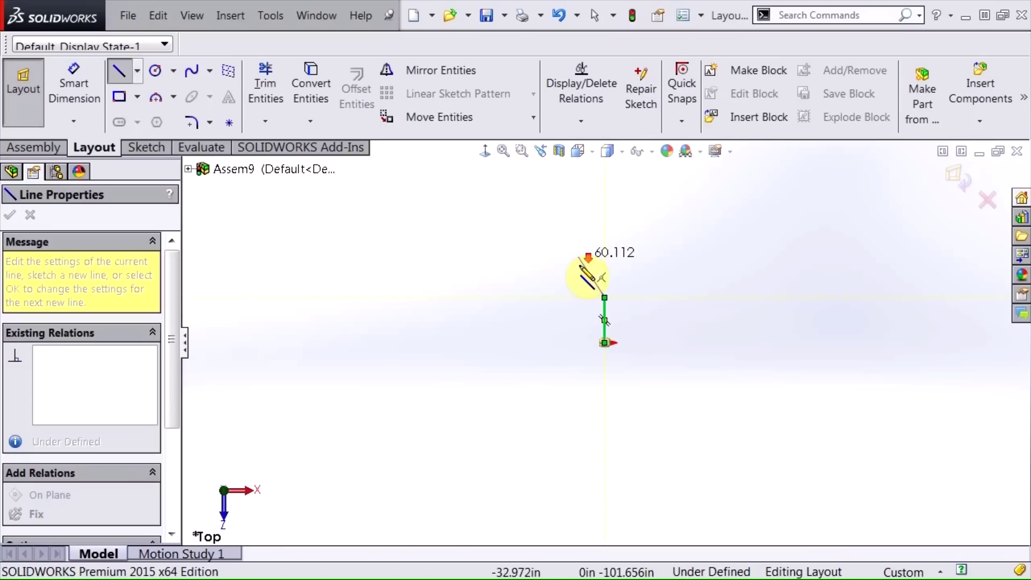
scroll(638, 349, down, 1)
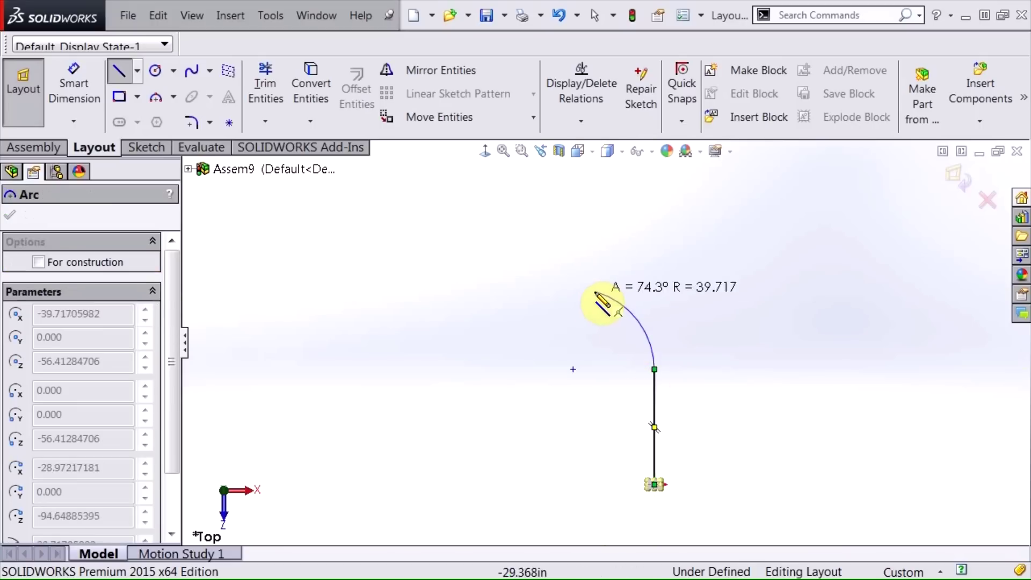
Finish the tangent arc, draw a tangent line leftward from it, and end the chain
click(574, 281)
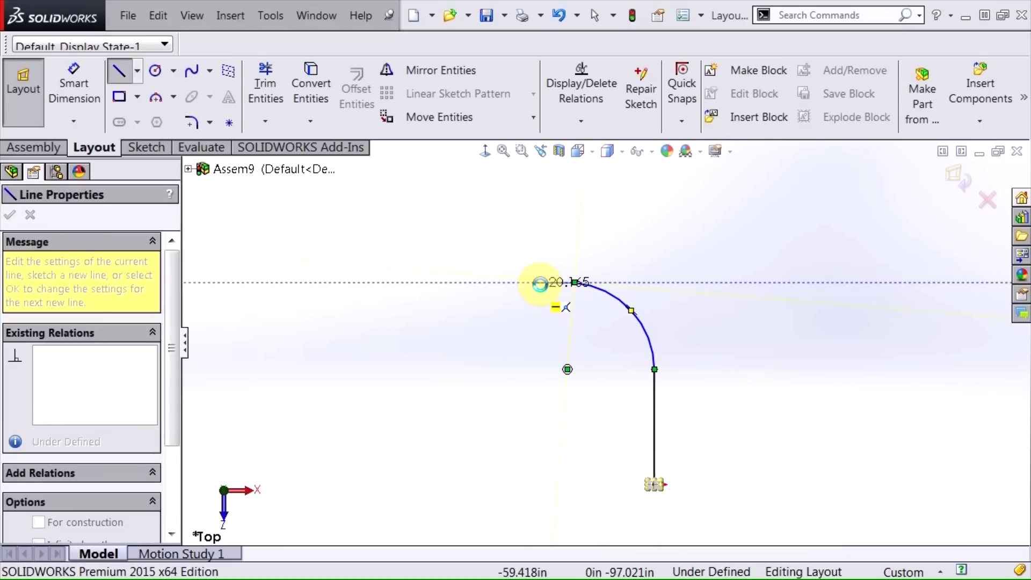
click(371, 266)
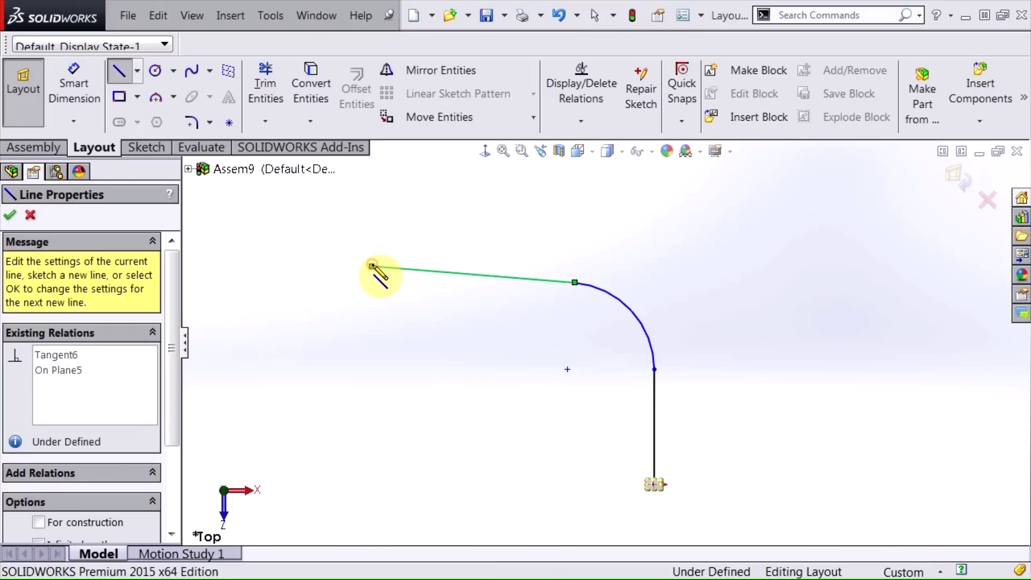
right_click(372, 266)
click(425, 278)
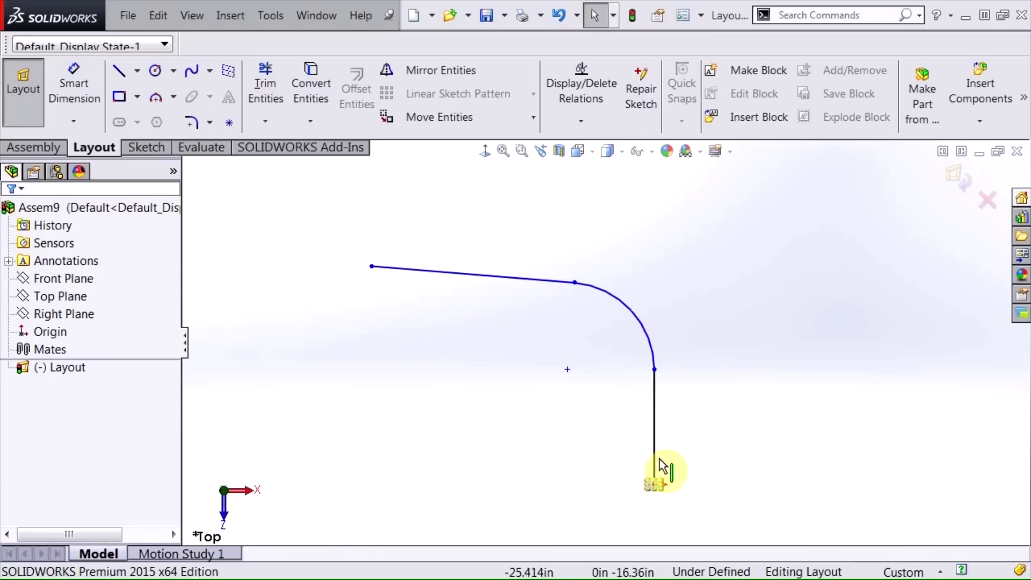
right_drag(718, 440, 727, 349)
Dimension the vertical line to 96 in and the angle between the lines to 110°
click(658, 416)
click(762, 430)
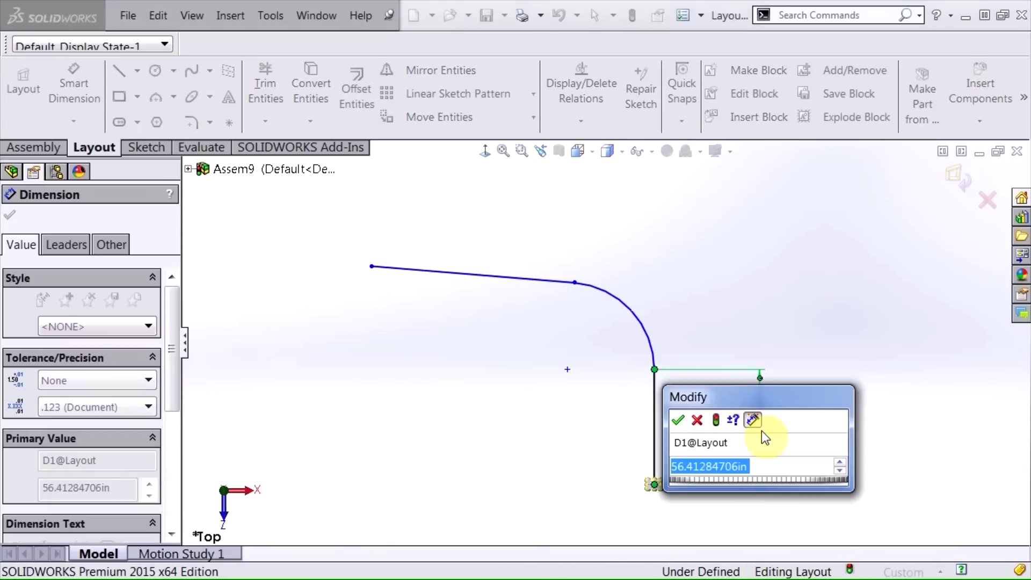
text(96)
key(Return)
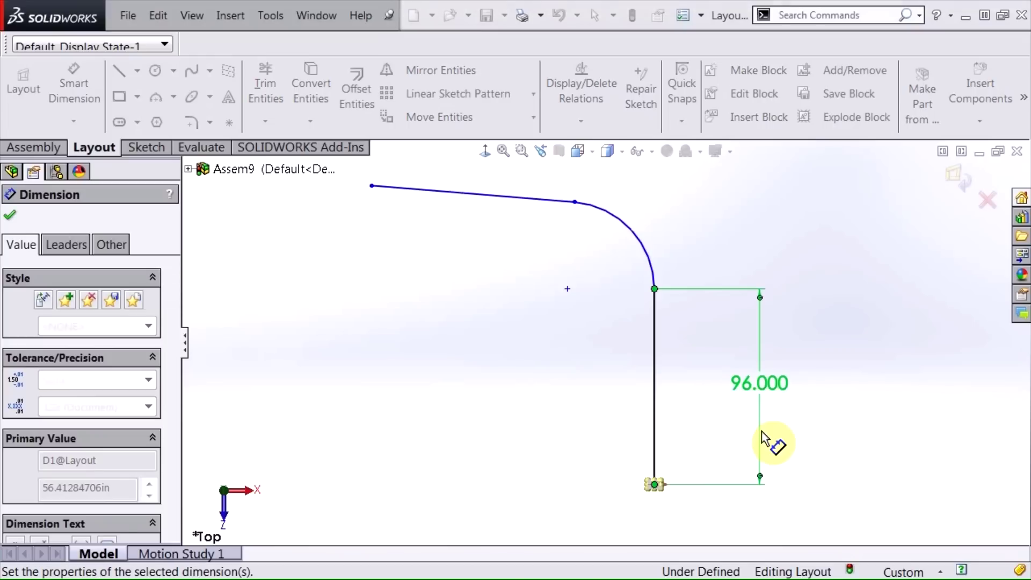
click(449, 192)
click(656, 400)
click(502, 363)
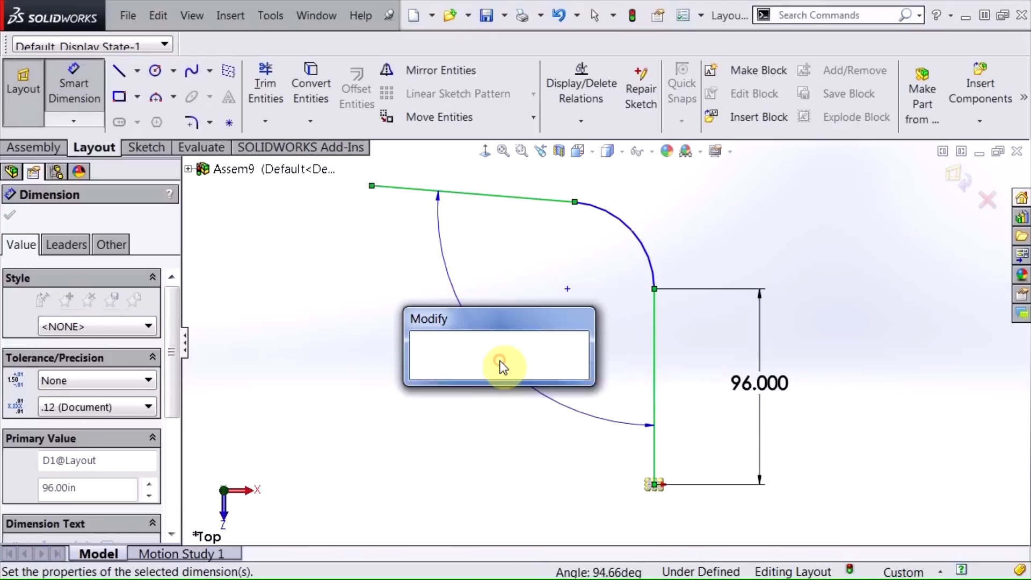
text(110)
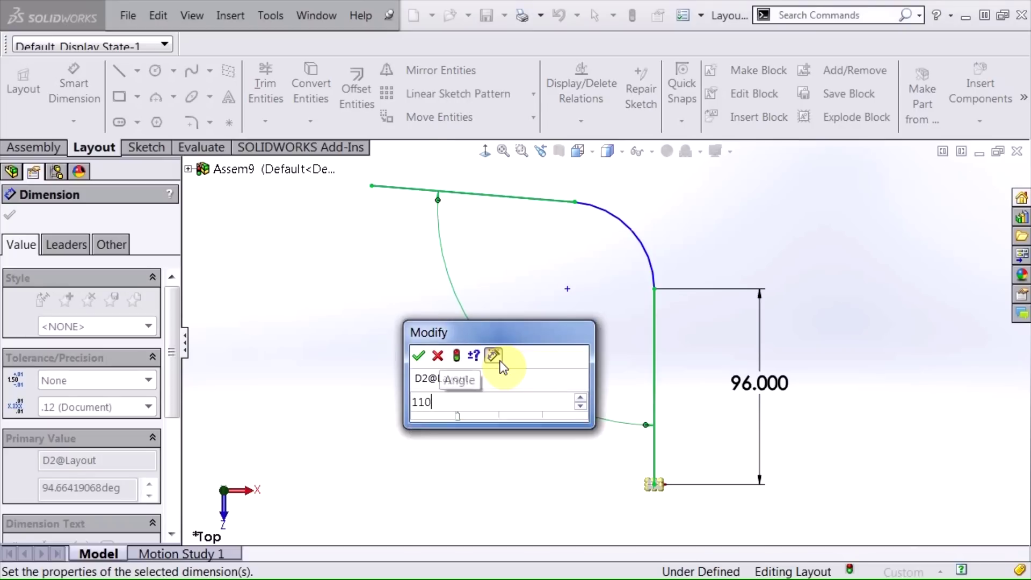
key(Return)
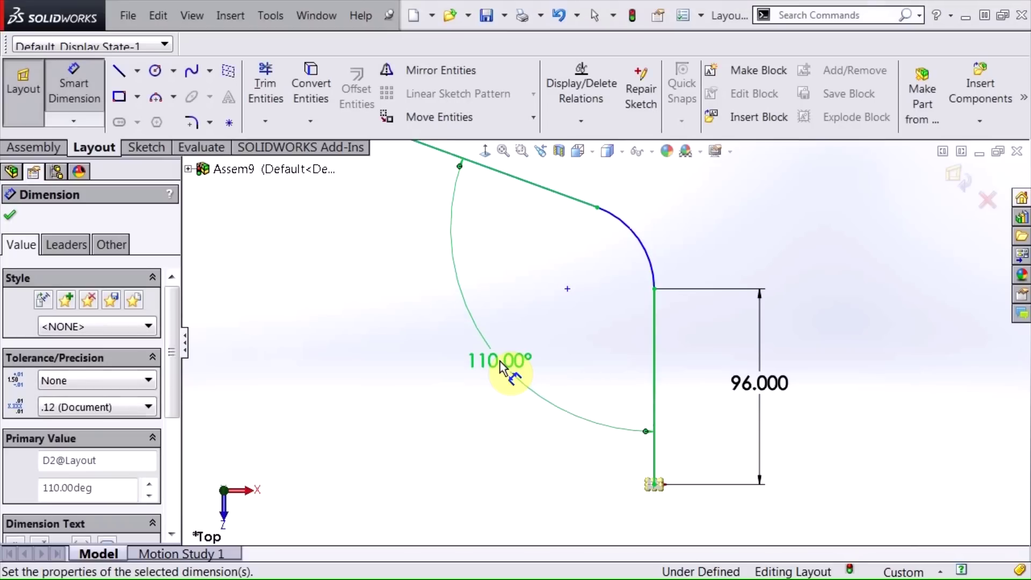
Give the arc a radius of 48 and move the R48.000 label up and right
click(640, 238)
click(790, 270)
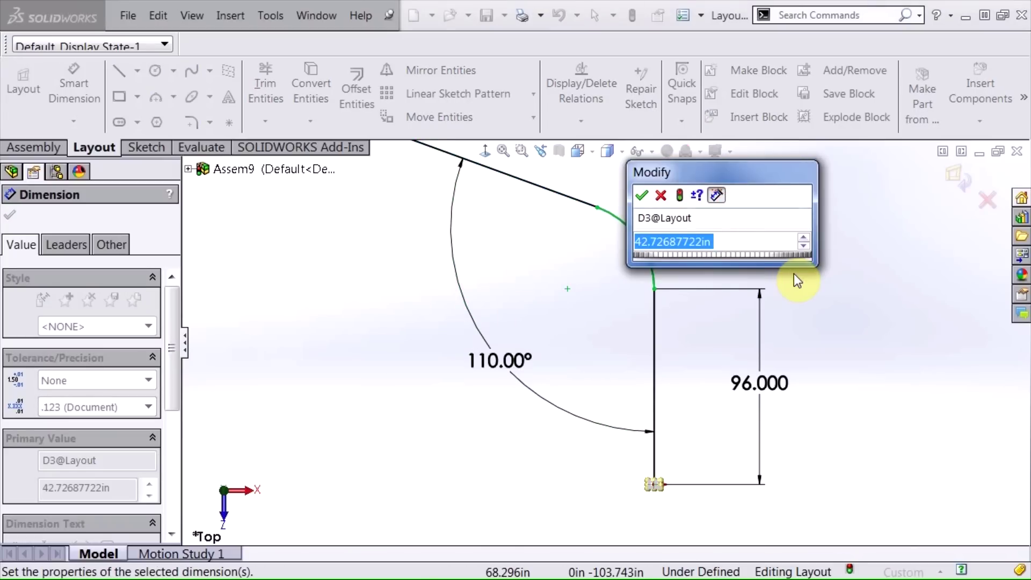
text(48)
key(Return)
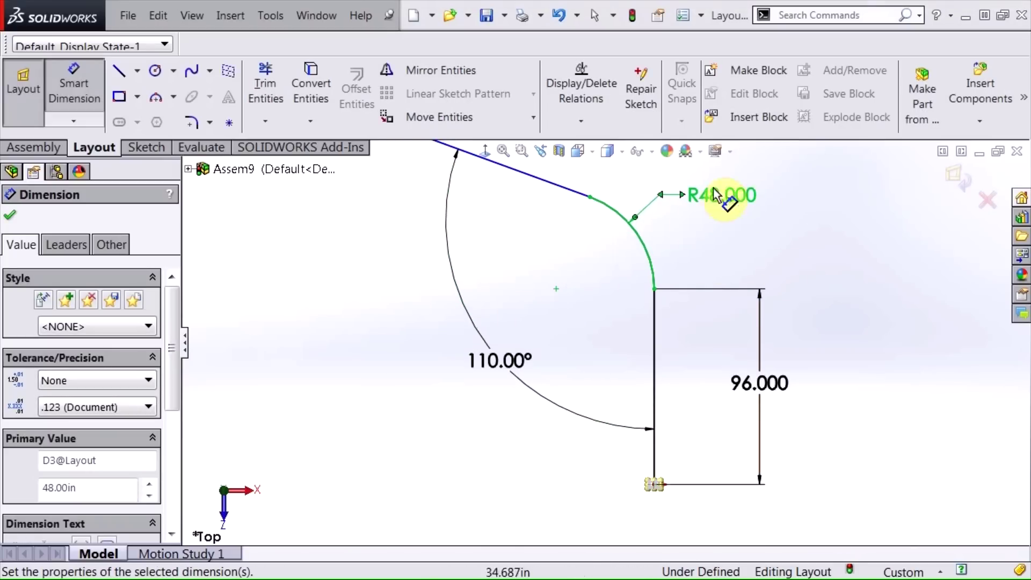
key(f)
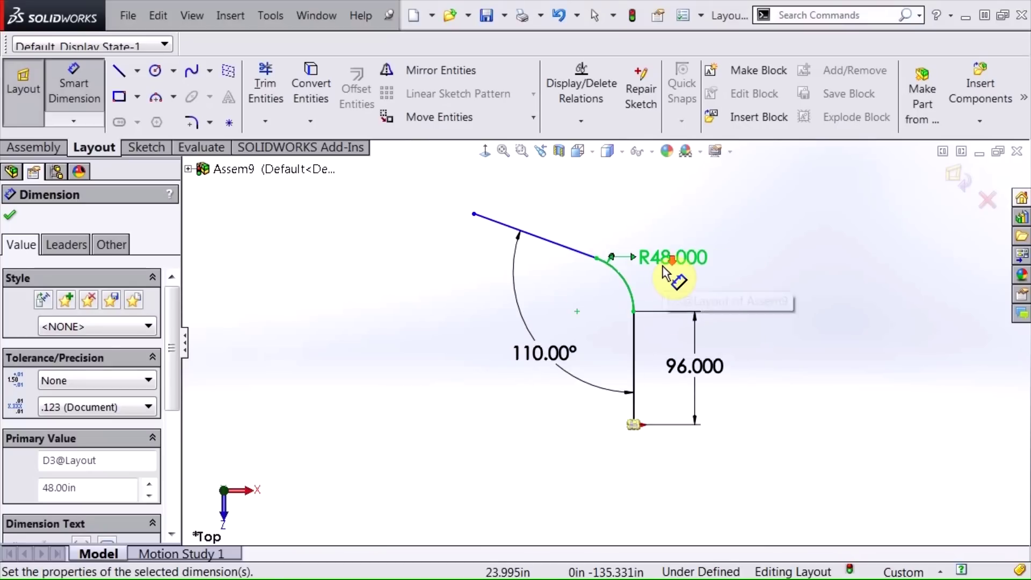
scroll(663, 267, down, 3)
drag(675, 276, 706, 224)
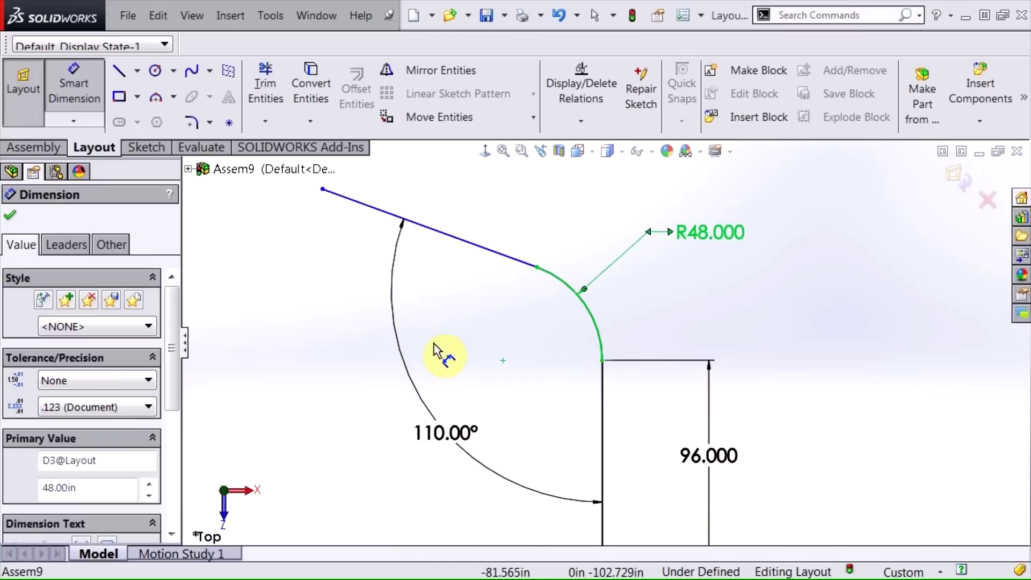
Dimension the sloped line to 110 in and move the 110.00° angle label upward
click(429, 228)
click(460, 222)
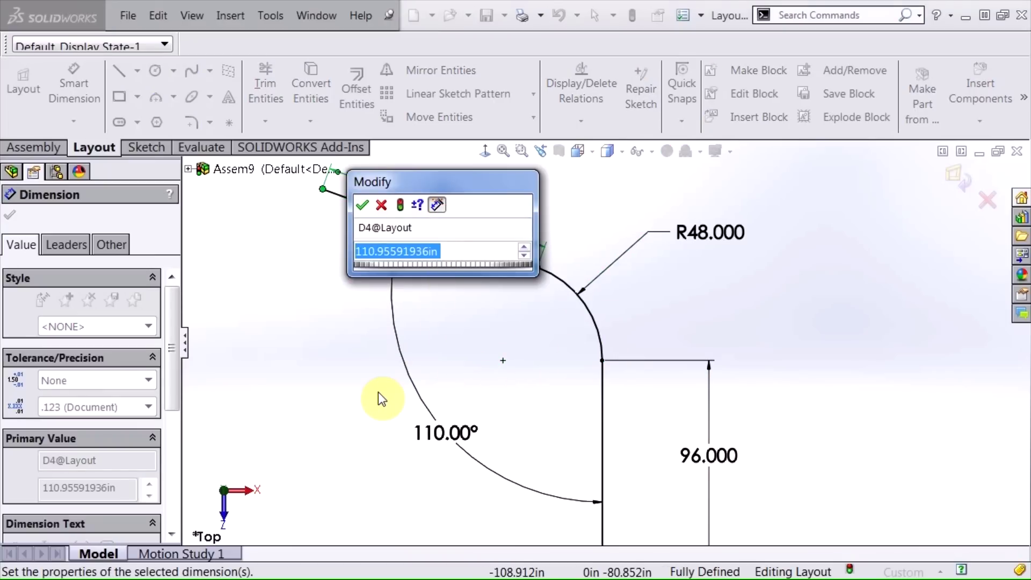
text(110)
key(Return)
scroll(564, 416, up, 2)
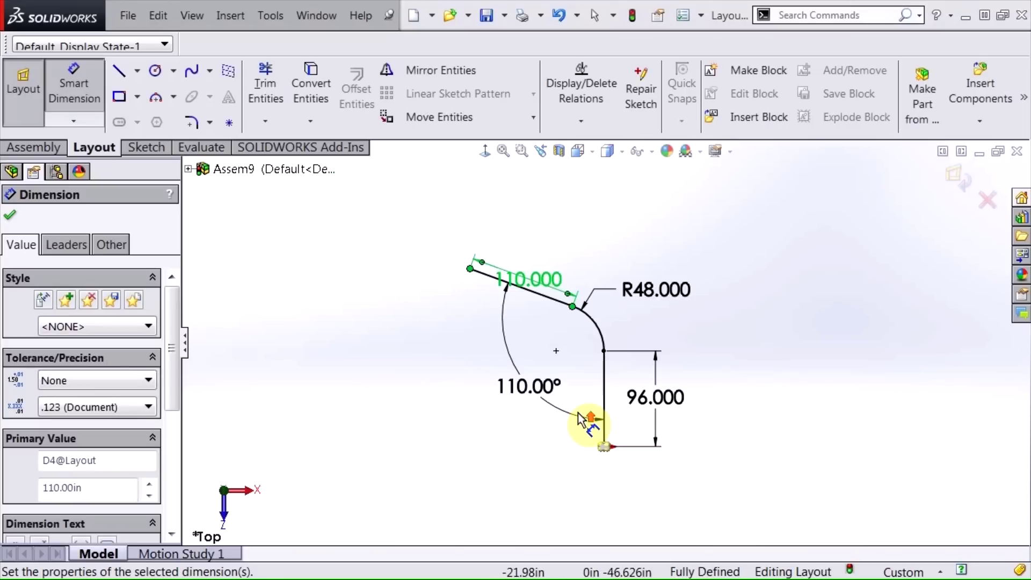
scroll(552, 334, down, 3)
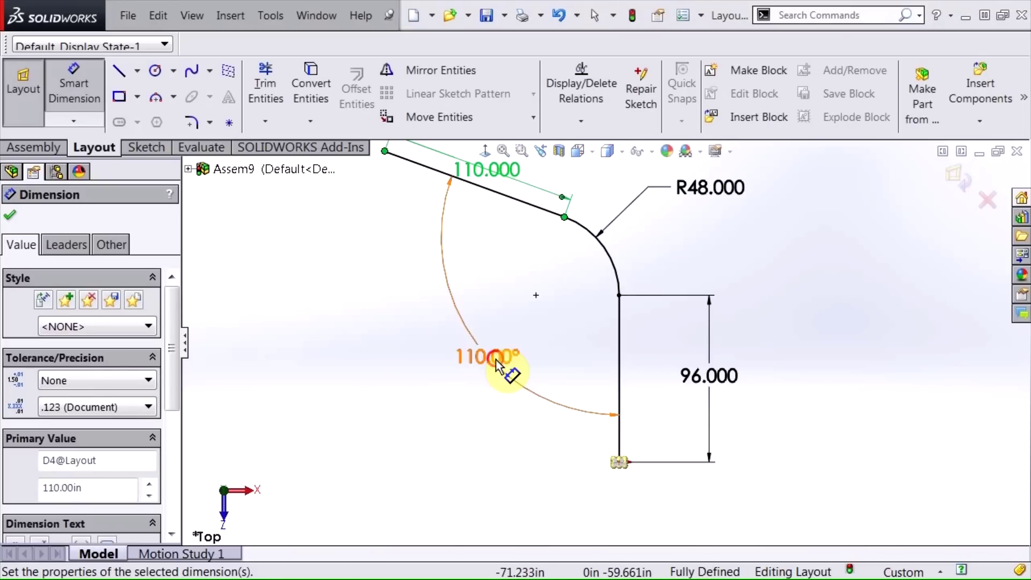
drag(496, 361, 511, 315)
click(472, 406)
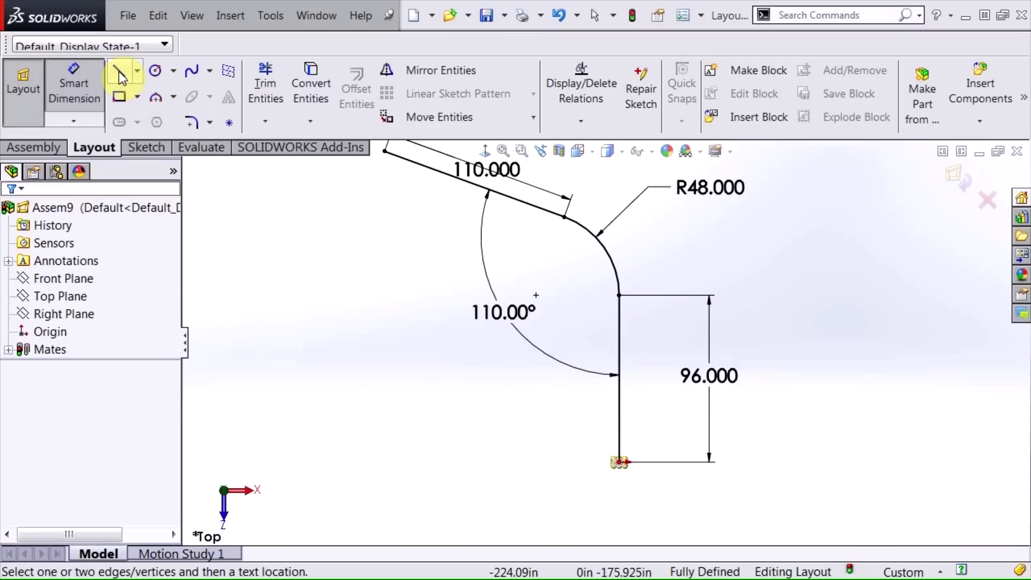
Draw a horizontal and a vertical construction centerline from the path's lower end
click(138, 72)
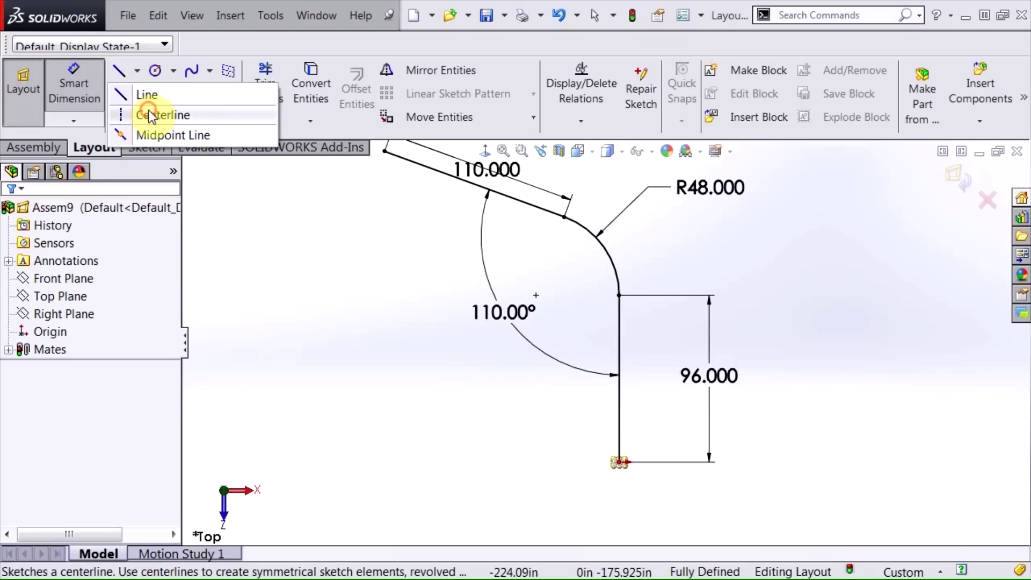
click(146, 111)
scroll(494, 455, down, 5)
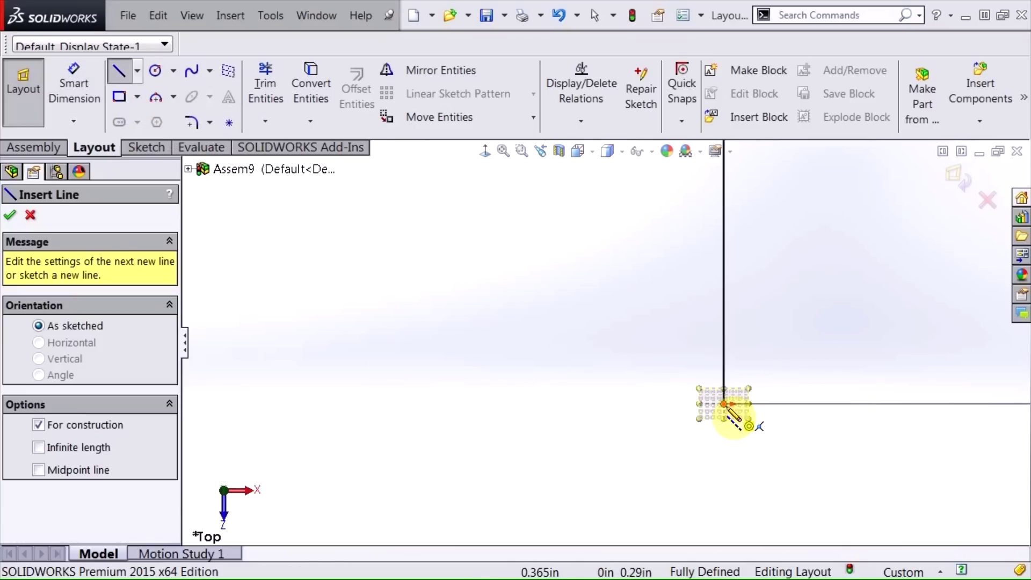
click(725, 405)
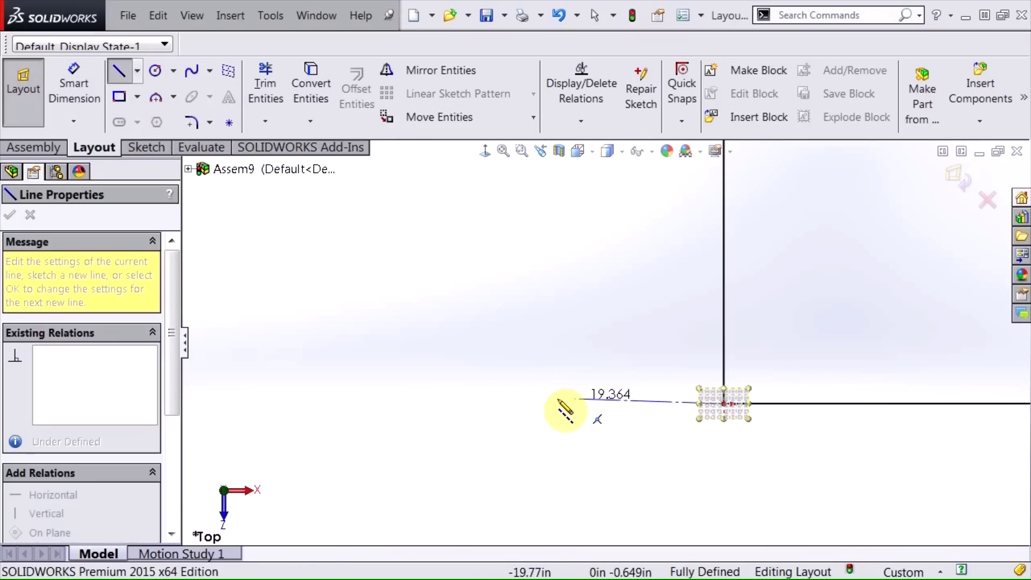
click(515, 404)
scroll(515, 372, up, 3)
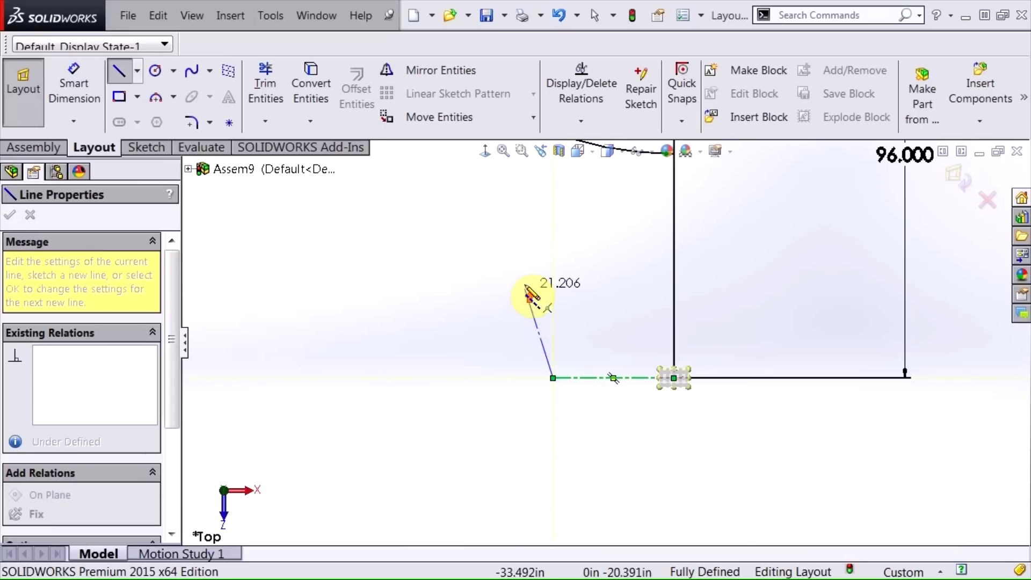
click(554, 283)
right_click(577, 290)
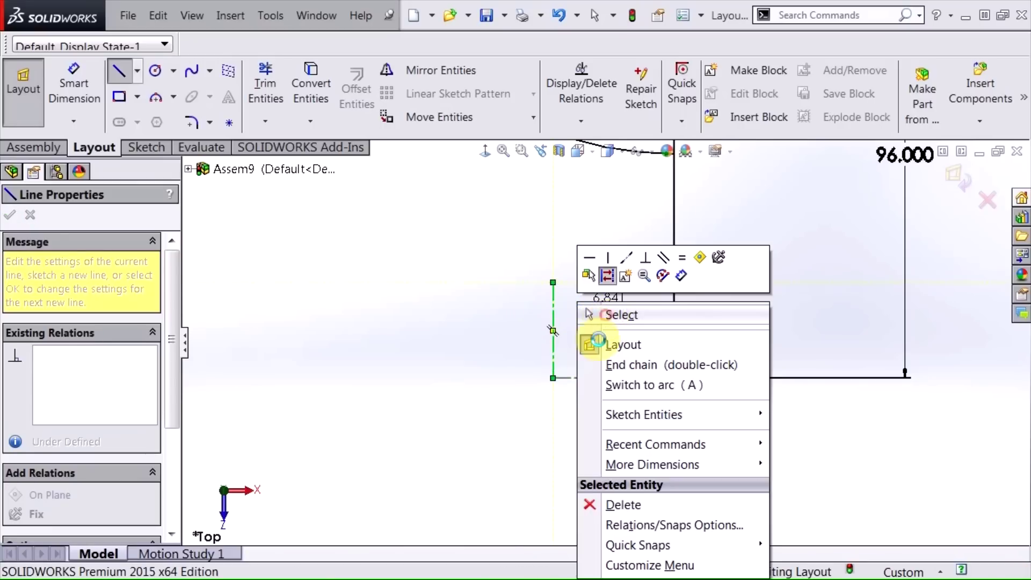
key(Escape)
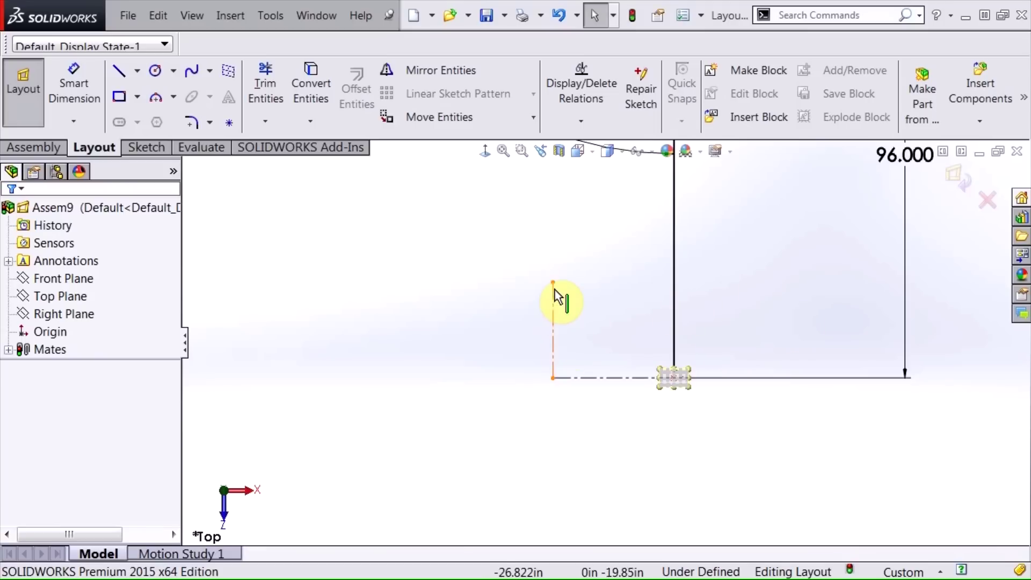
drag(506, 277, 481, 255)
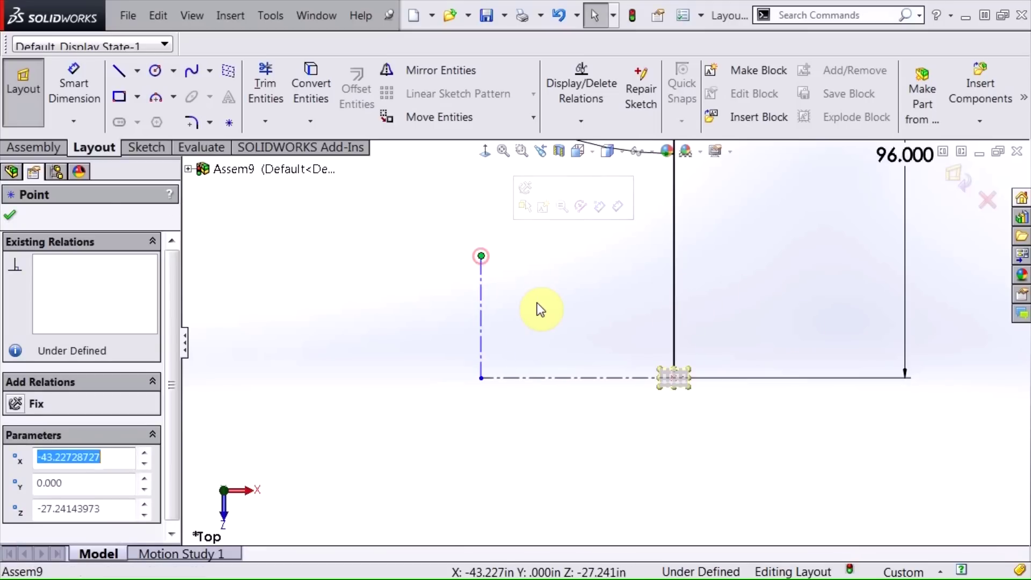
click(536, 309)
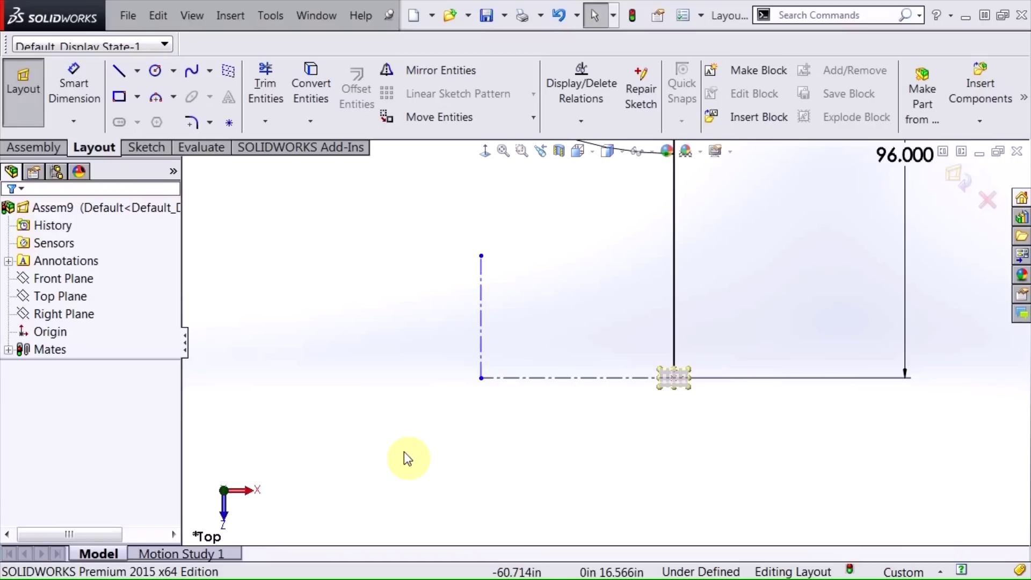
Dimension the vertical centerline 48 and the horizontal centerline 60, then exit the layout
right_drag(360, 371, 363, 309)
click(482, 323)
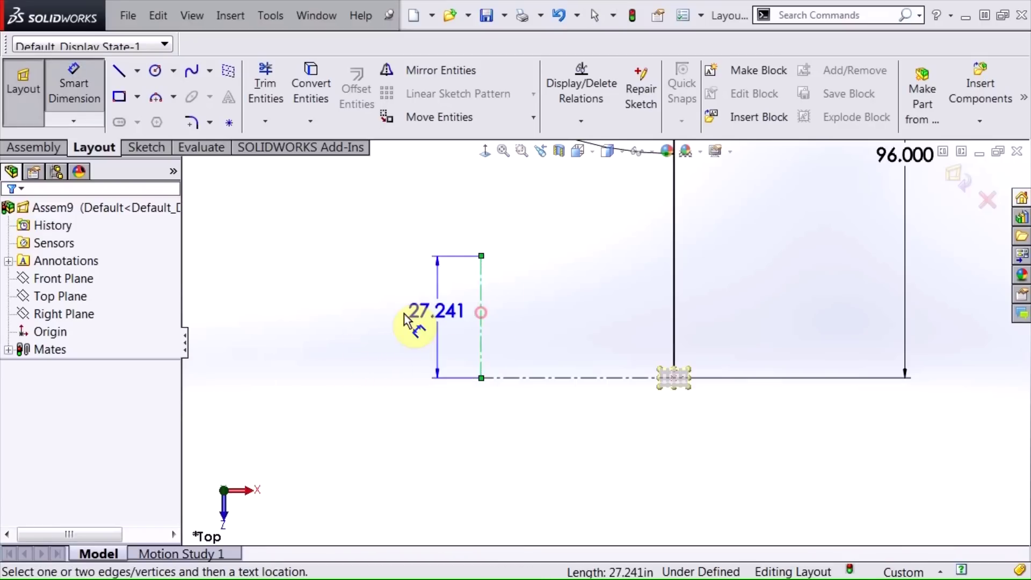
click(352, 315)
text(48)
key(Return)
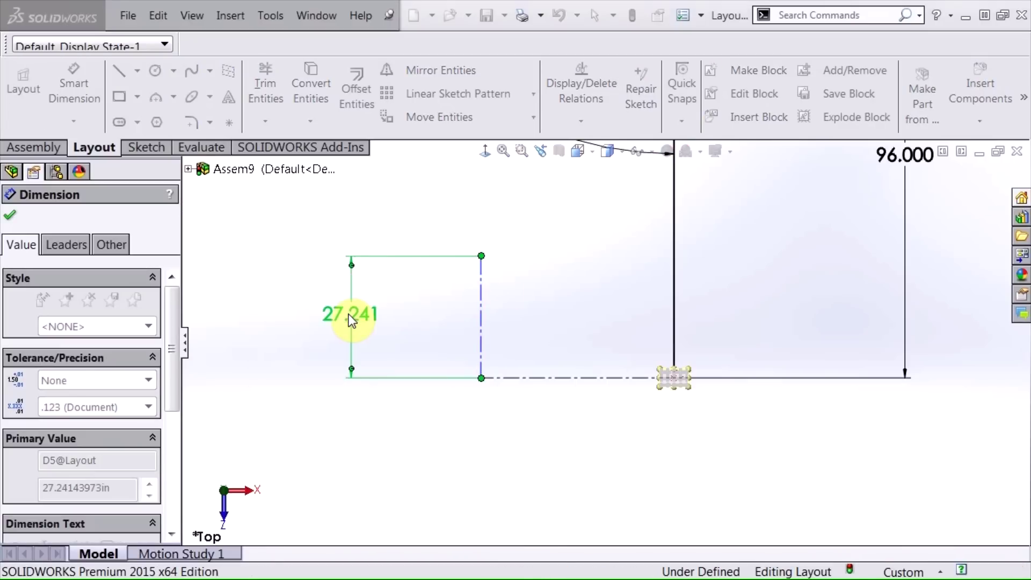
click(551, 379)
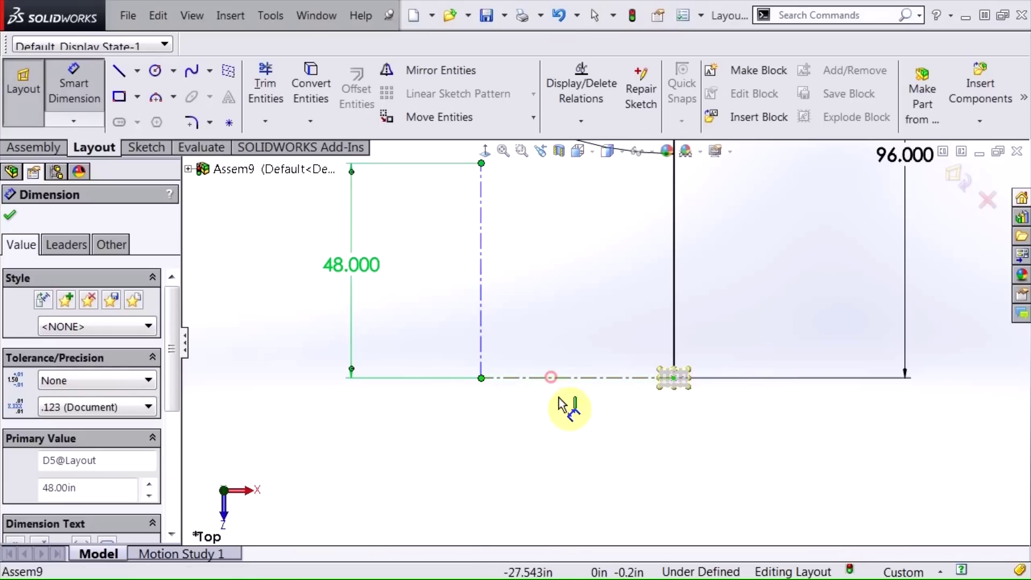
click(581, 494)
text(60)
key(Return)
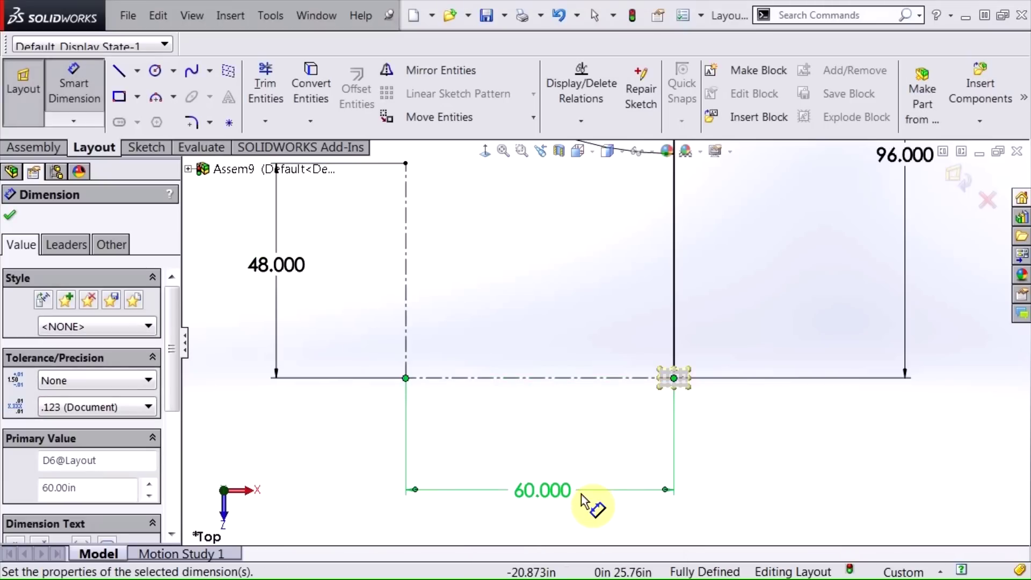
scroll(548, 387, up, 5)
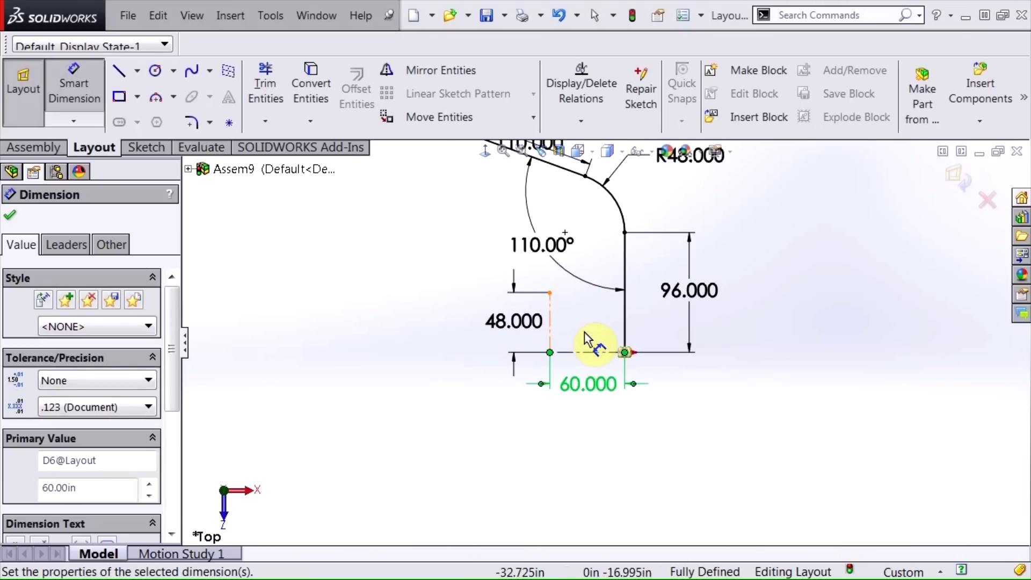
middle_drag(584, 333, 602, 333)
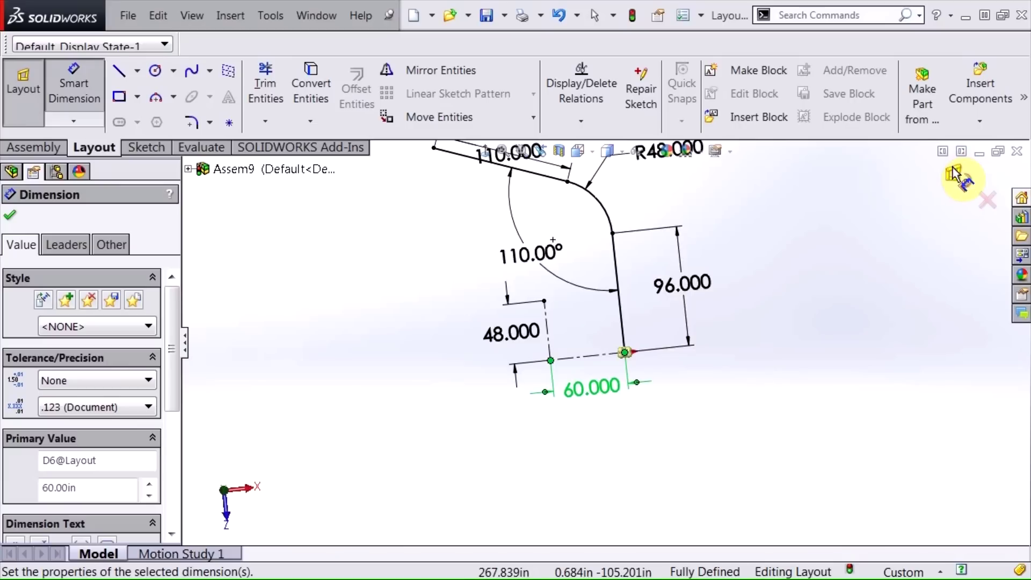
click(954, 174)
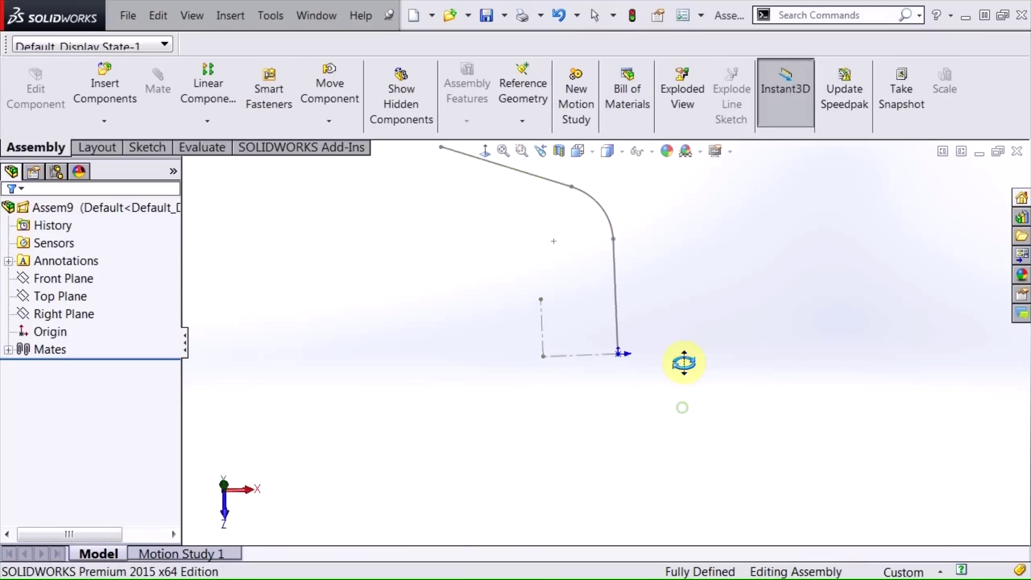
Insert Conveyor Frame 2 from the open documents, placing it at the assembly origin
middle_drag(683, 362, 711, 308)
middle_drag(581, 223, 512, 279)
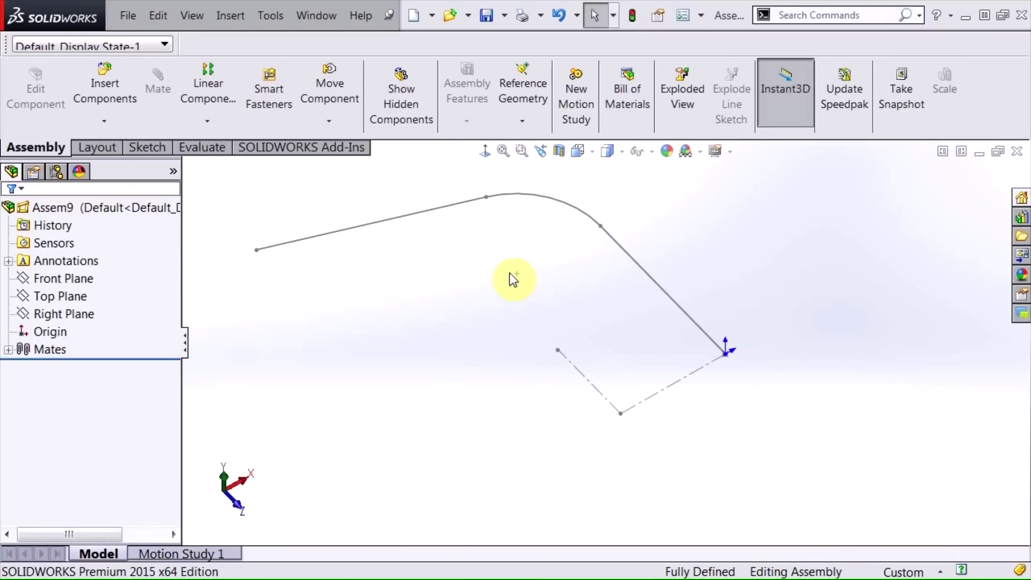
click(720, 357)
click(100, 83)
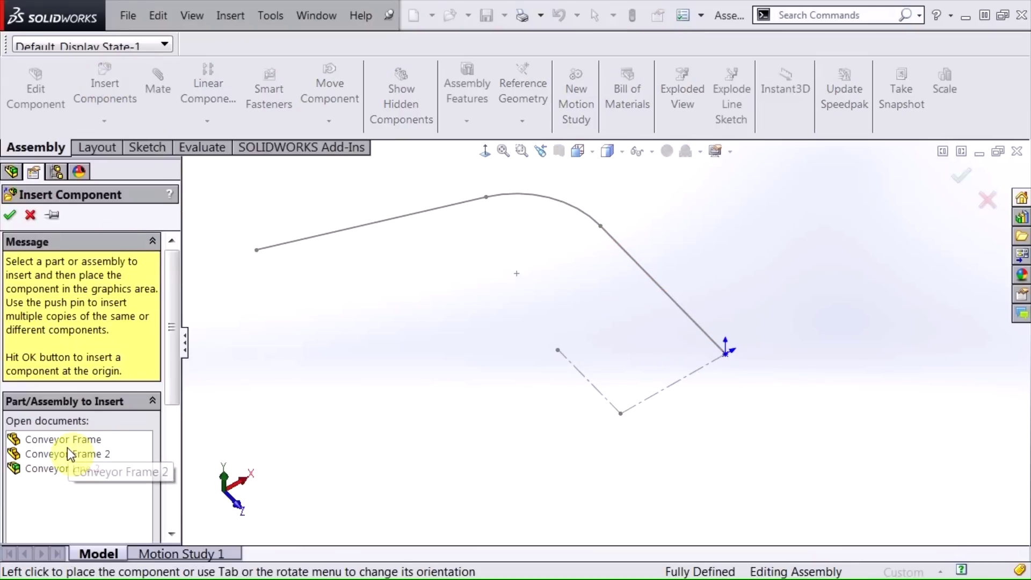
click(67, 454)
scroll(443, 374, up, 3)
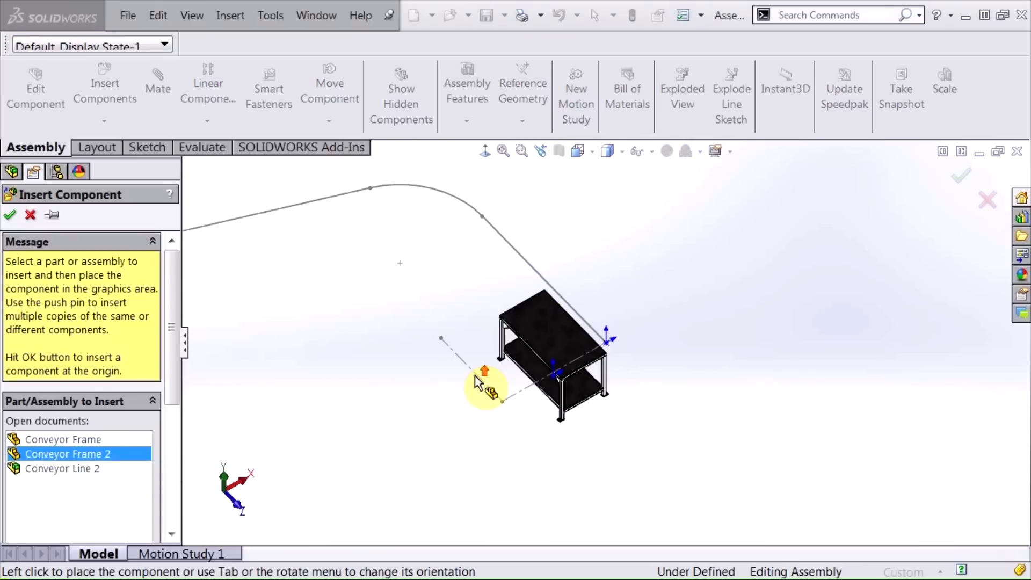
click(10, 217)
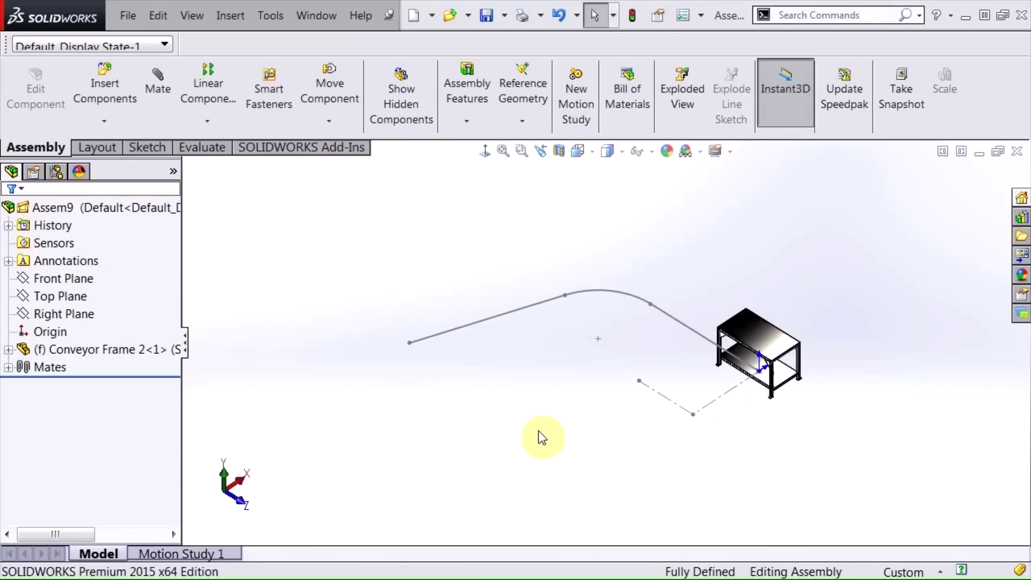
middle_drag(538, 437, 740, 401)
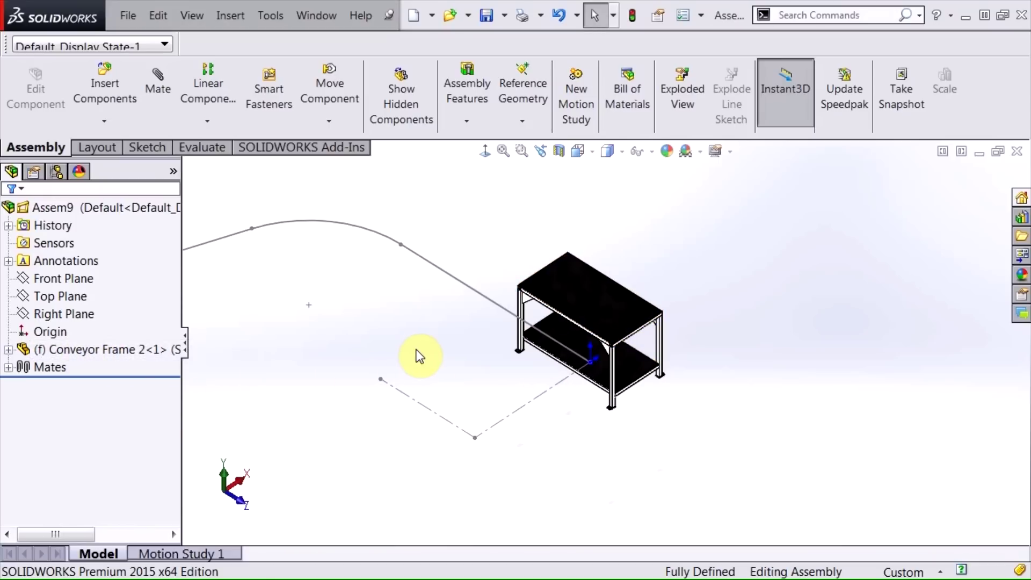
Float Conveyor Frame 2 and drag the table to the left of the path
right_click(73, 347)
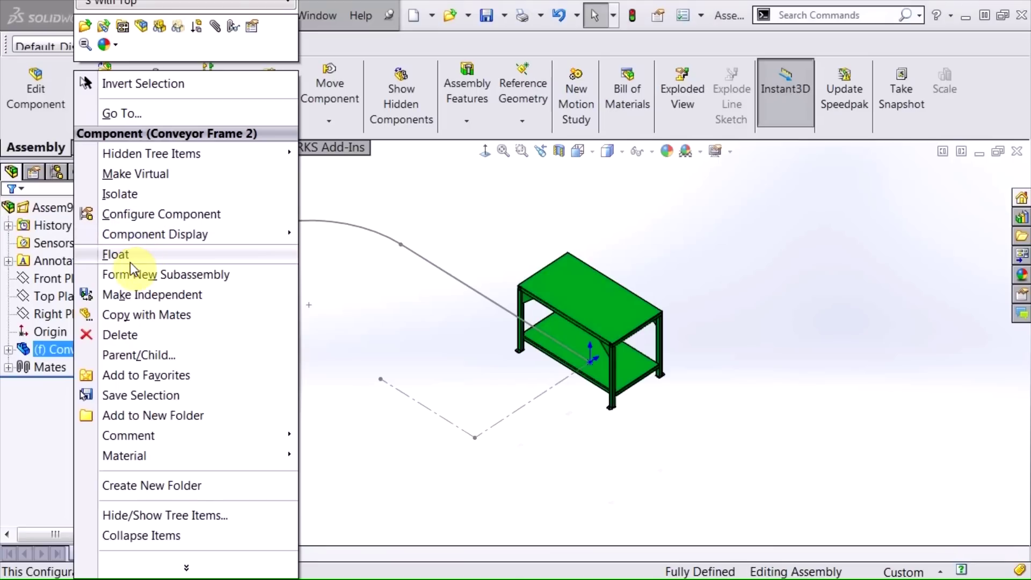
click(117, 257)
drag(578, 307, 411, 308)
click(427, 436)
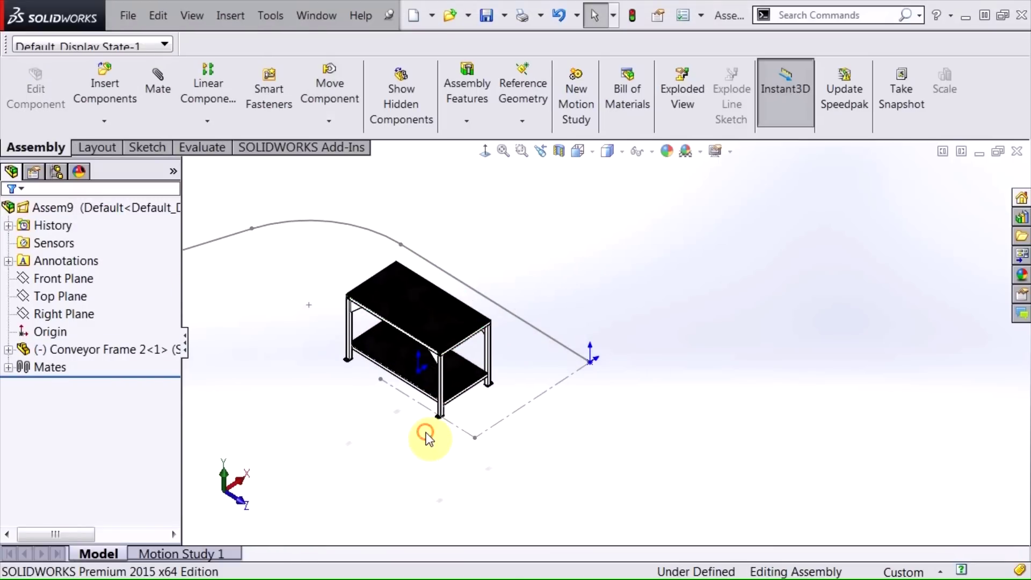
middle_drag(513, 444, 514, 301)
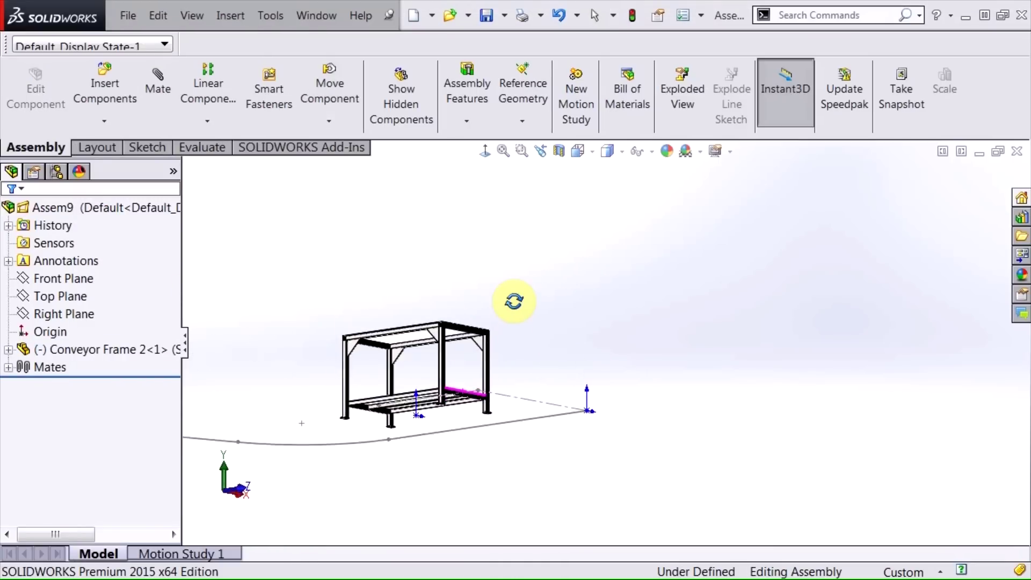
Mate the bottom face of a table foot coincident with the assembly's Top Plane
scroll(456, 444, down, 10)
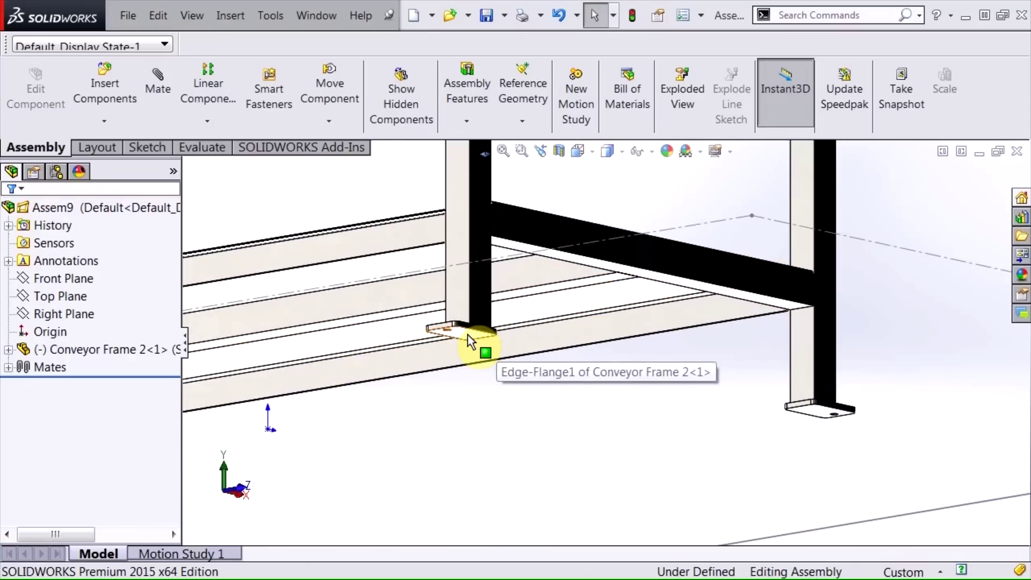
click(465, 337)
scroll(482, 394, up, 10)
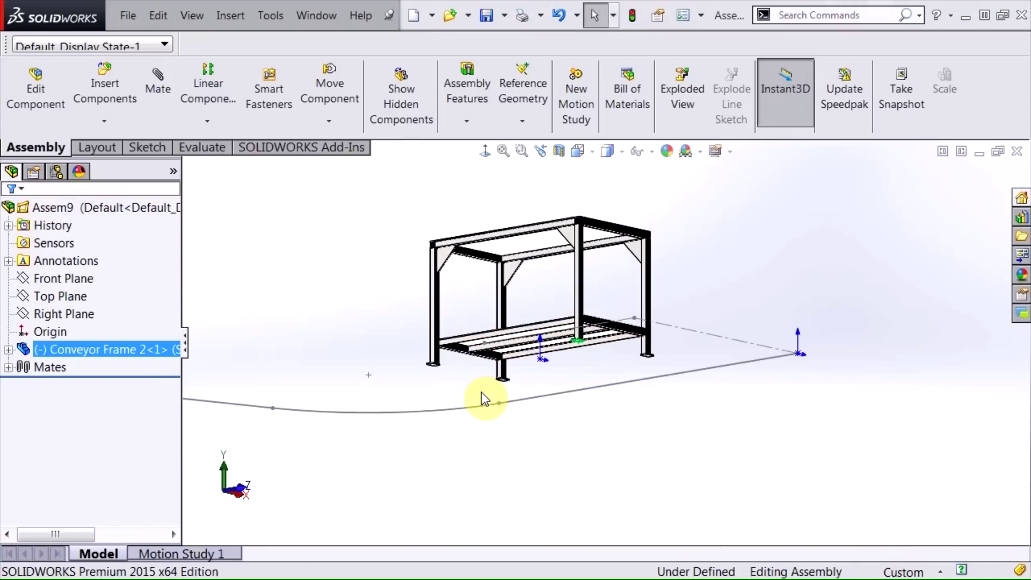
click(51, 298)
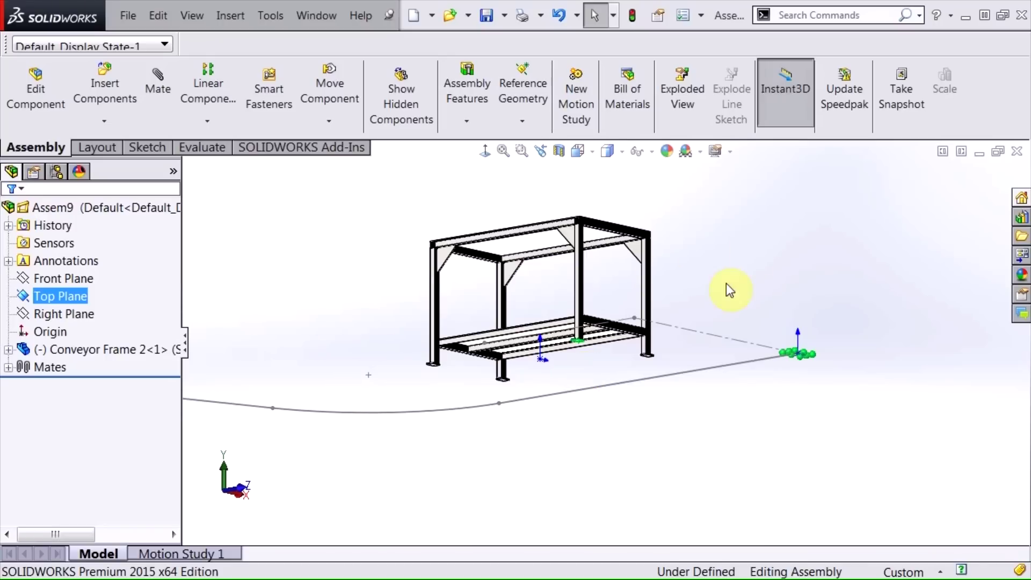
middle_drag(727, 288, 711, 410)
click(620, 443)
middle_drag(620, 440, 661, 306)
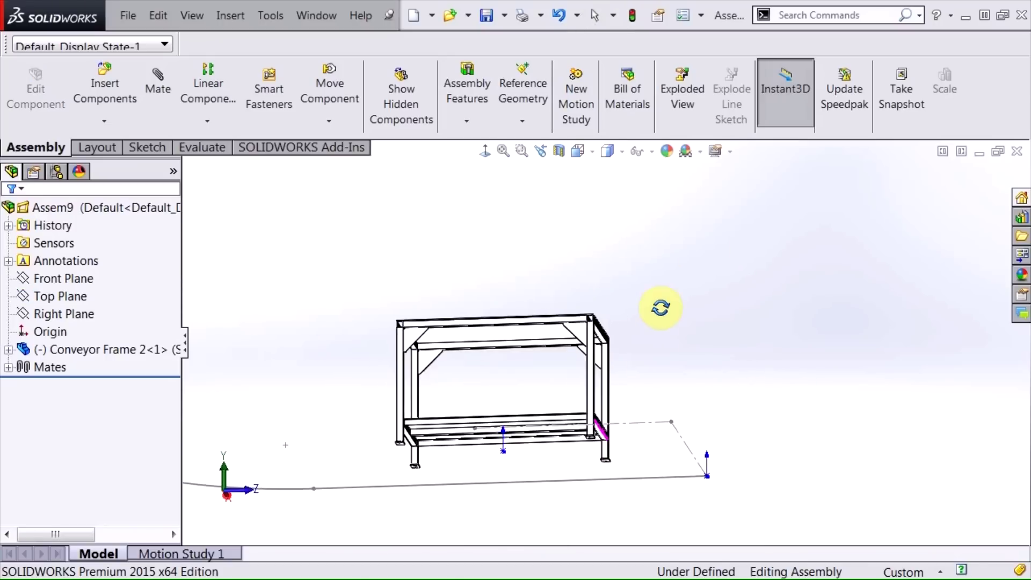
scroll(603, 361, down, 10)
click(529, 355)
scroll(535, 384, up, 10)
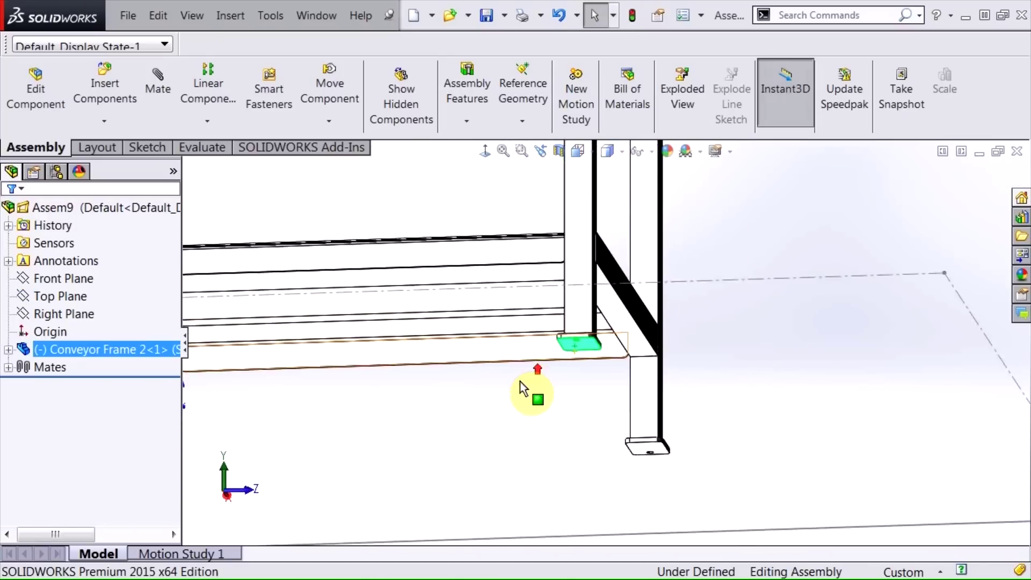
ctrl+click(50, 296)
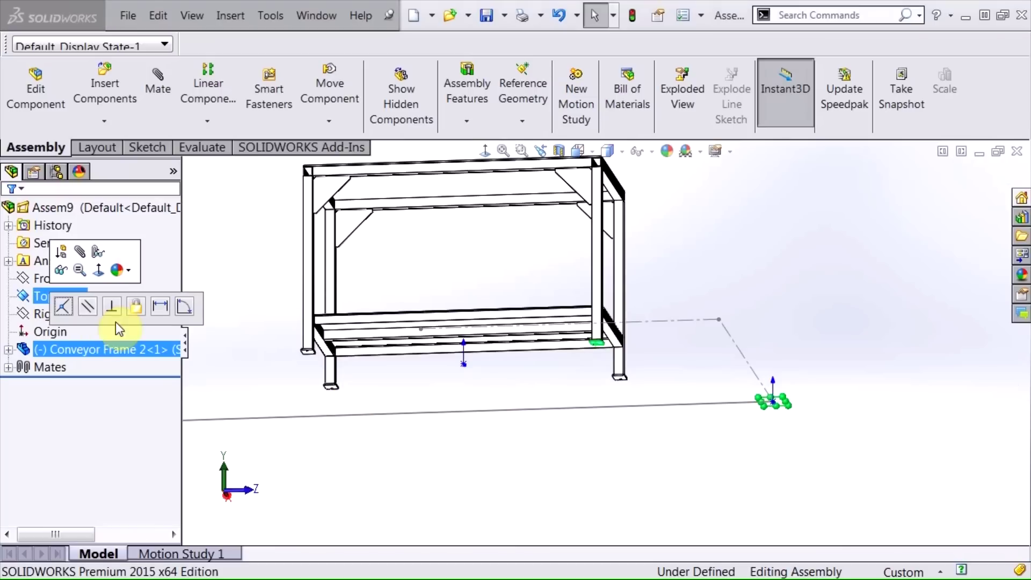
click(62, 305)
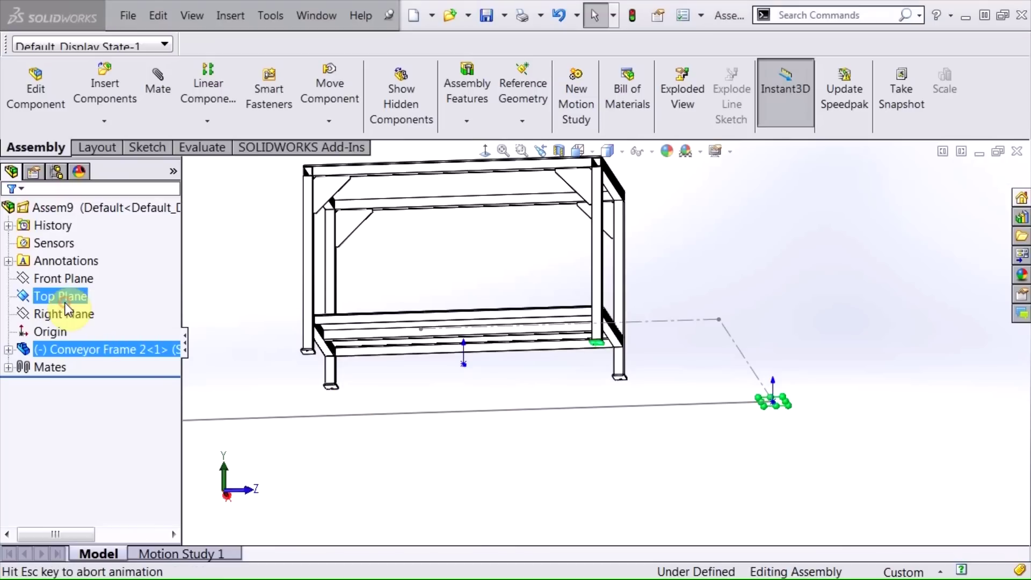
middle_drag(632, 390, 373, 433)
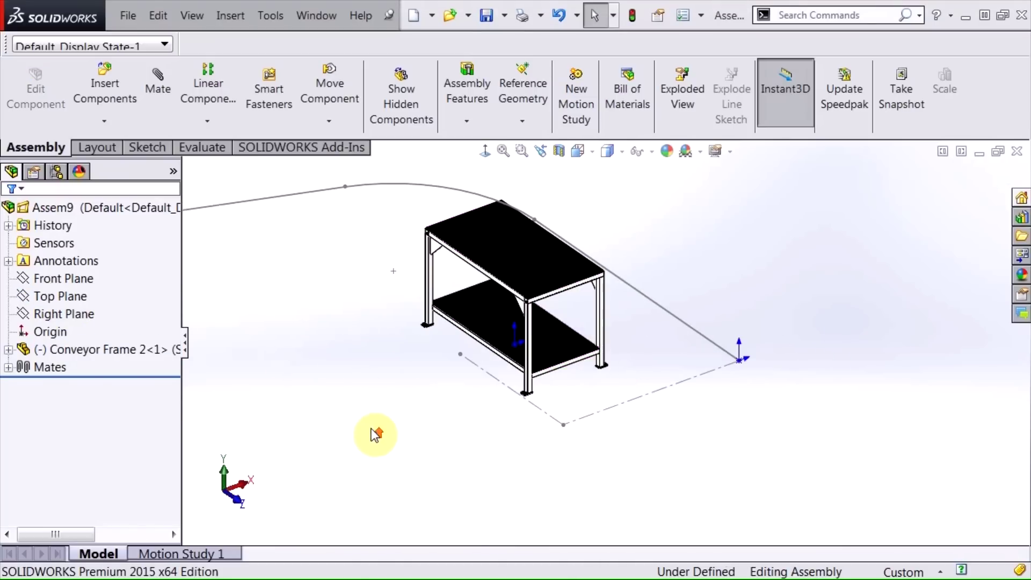
Make the frame's Right Plane coincident with the layout line
click(9, 350)
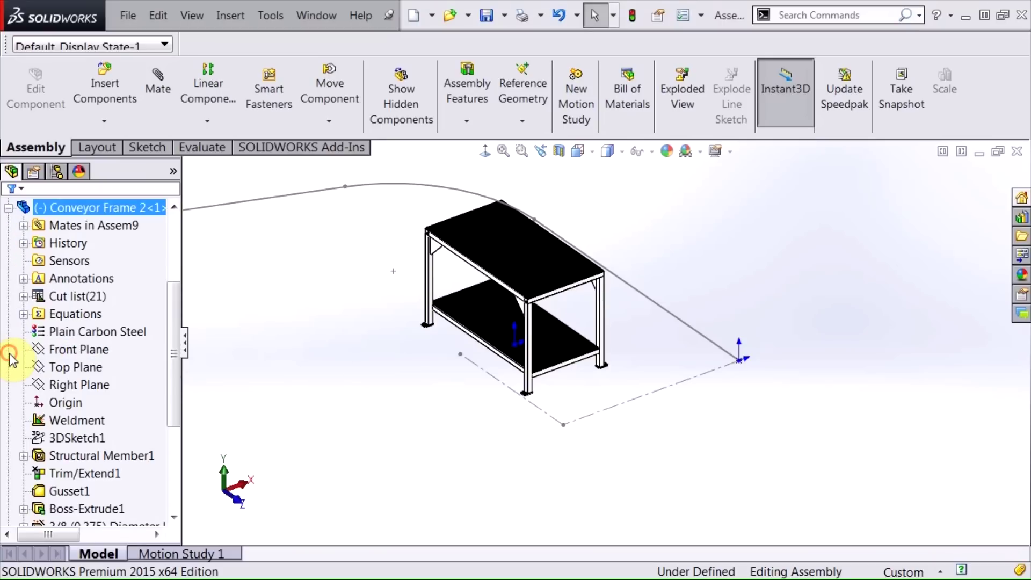
click(80, 384)
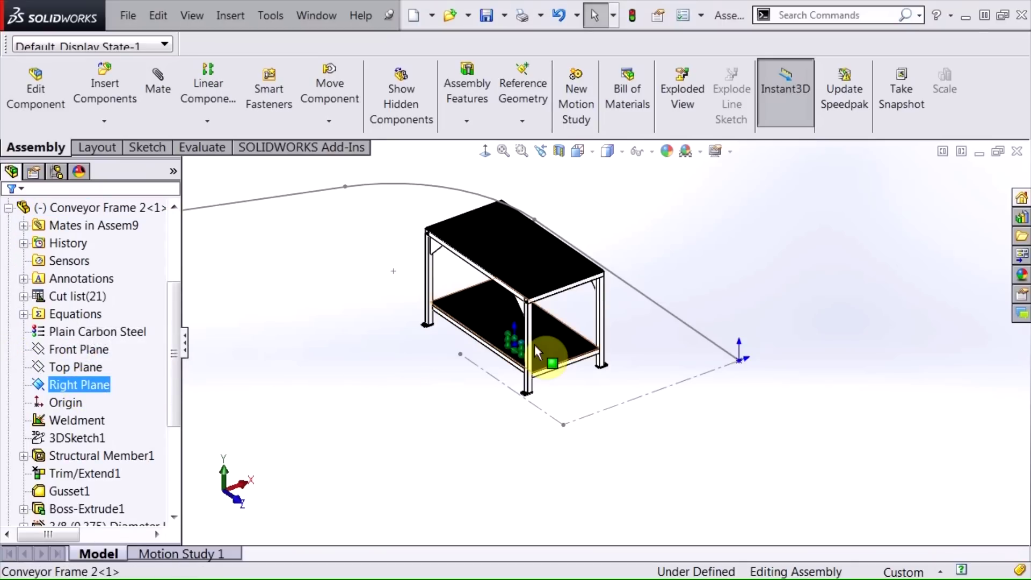
scroll(515, 339, down, 3)
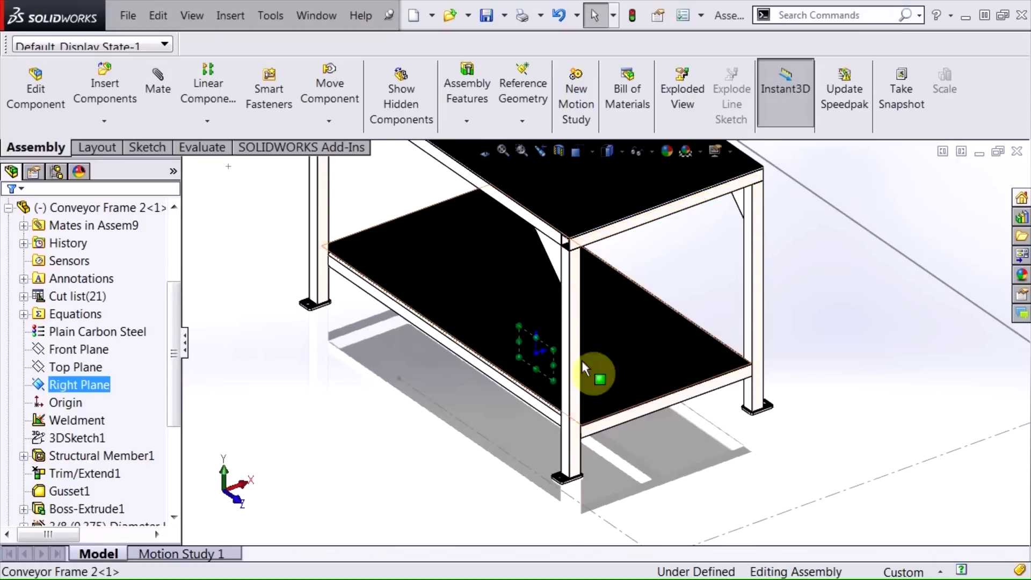
click(479, 434)
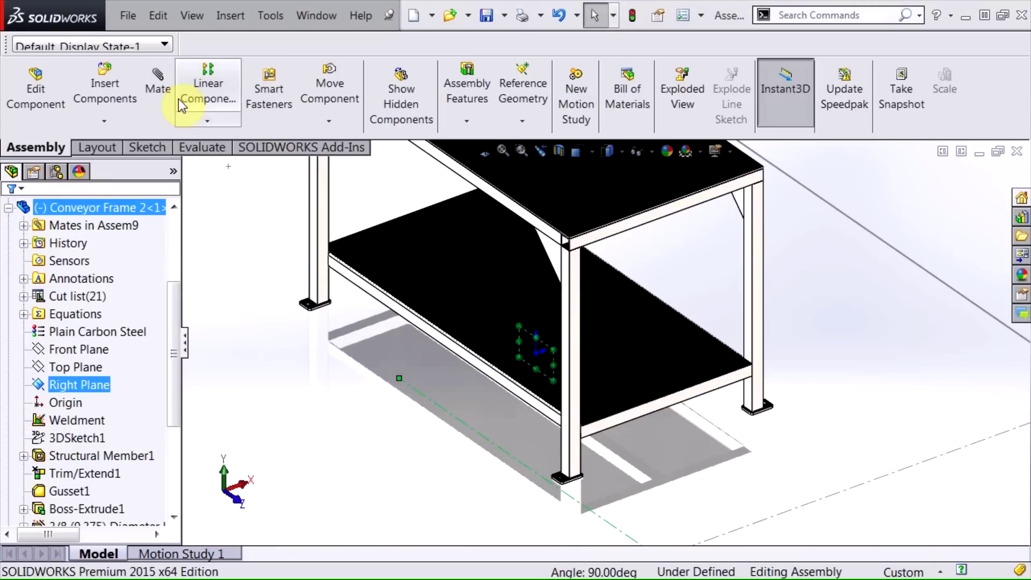
click(161, 83)
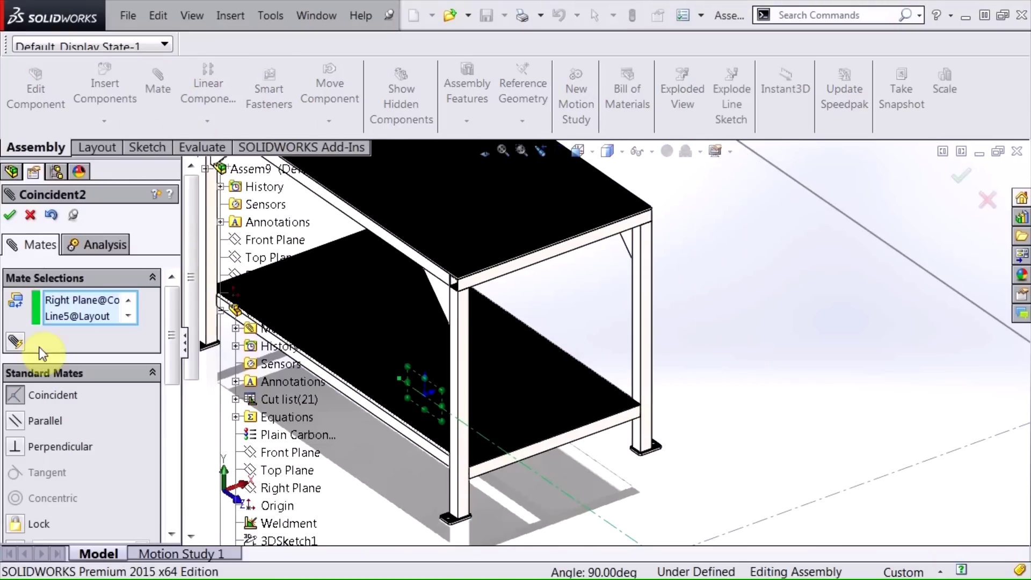
click(9, 214)
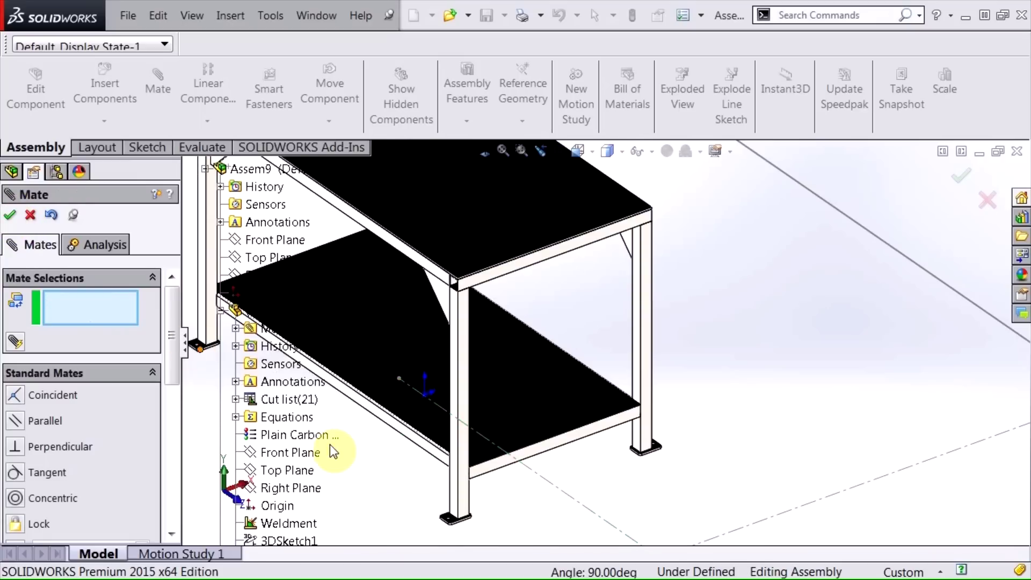
Make the frame's Front Plane coincident with the layout's corner point and close the mate
scroll(437, 453, up, 6)
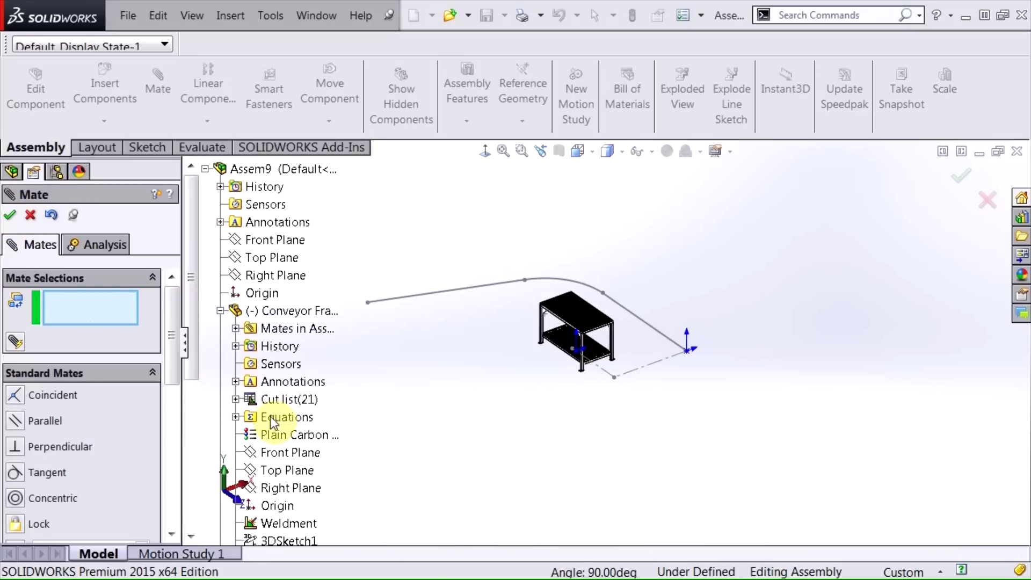
click(282, 453)
scroll(586, 349, down, 8)
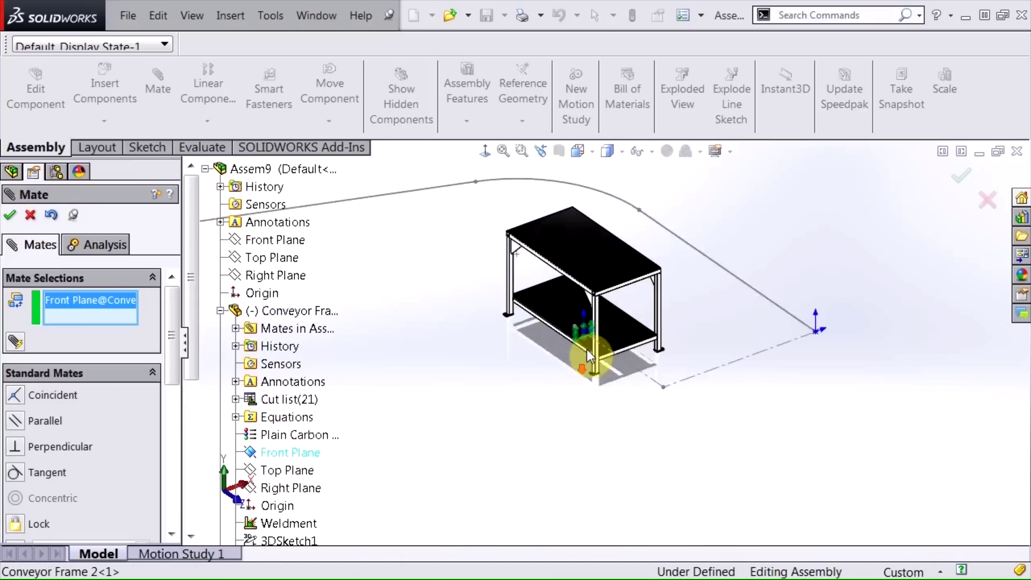
scroll(577, 325, down, 5)
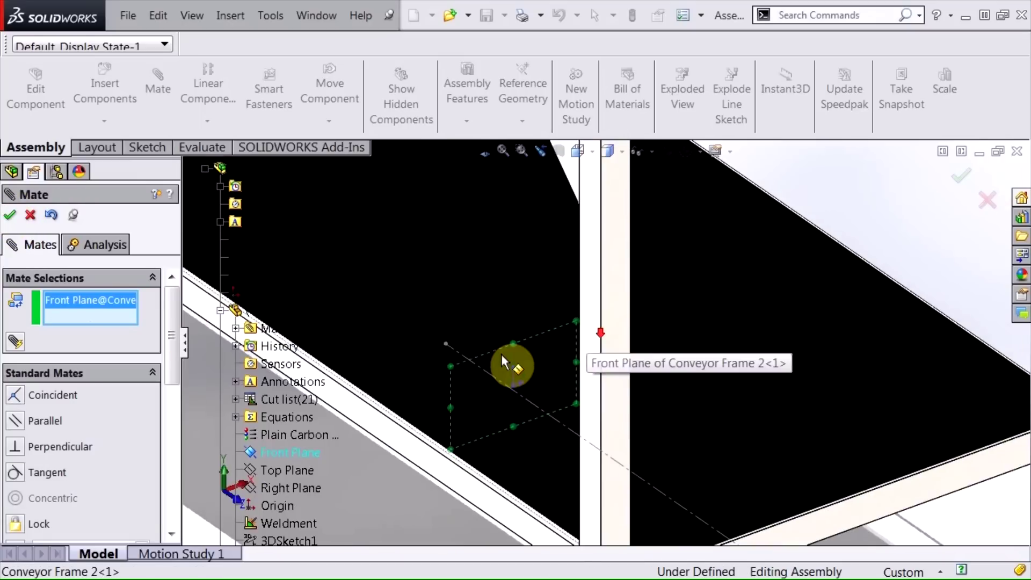
click(444, 347)
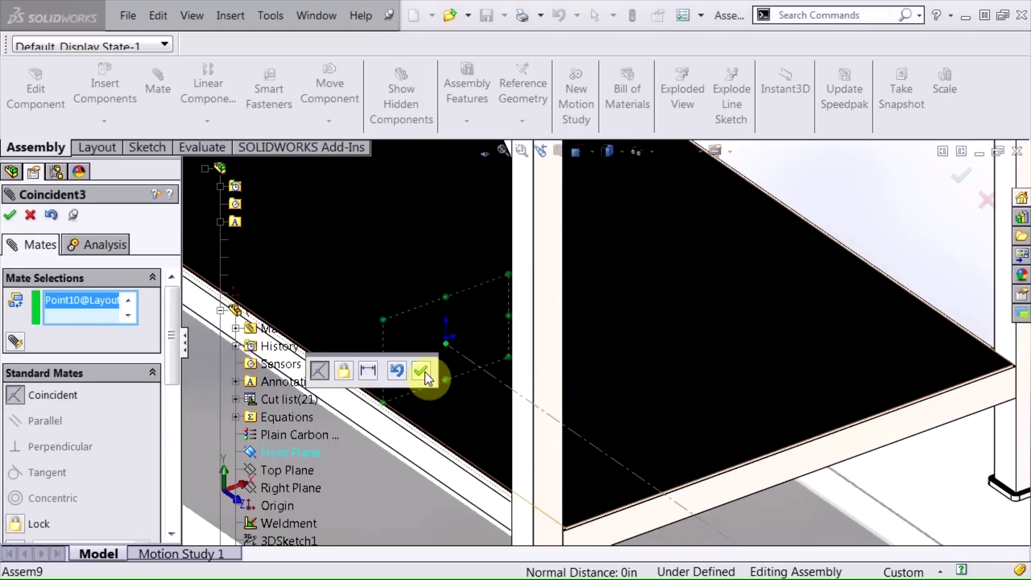
click(424, 370)
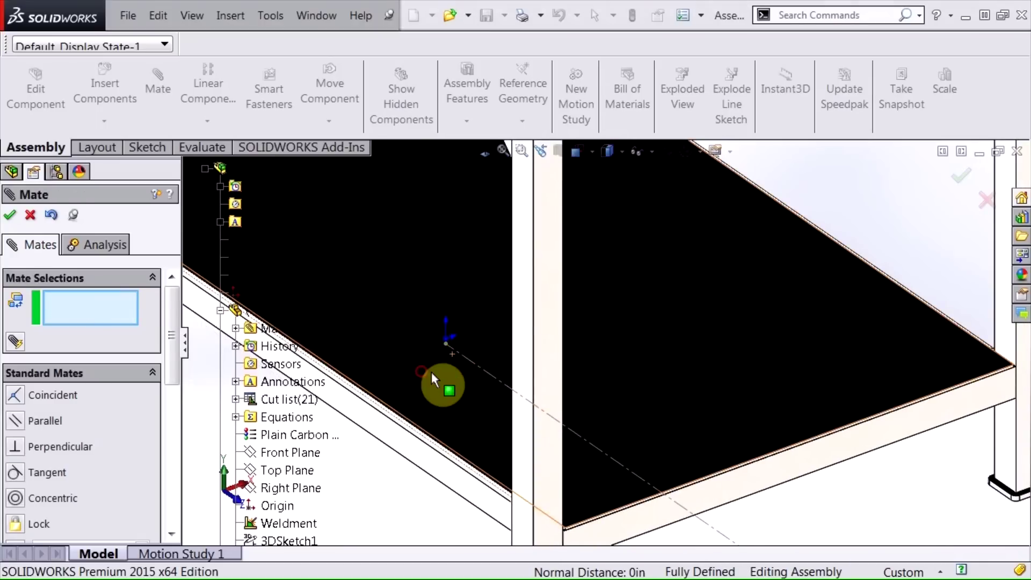
click(960, 177)
scroll(660, 382, up, 10)
middle_drag(611, 428, 611, 427)
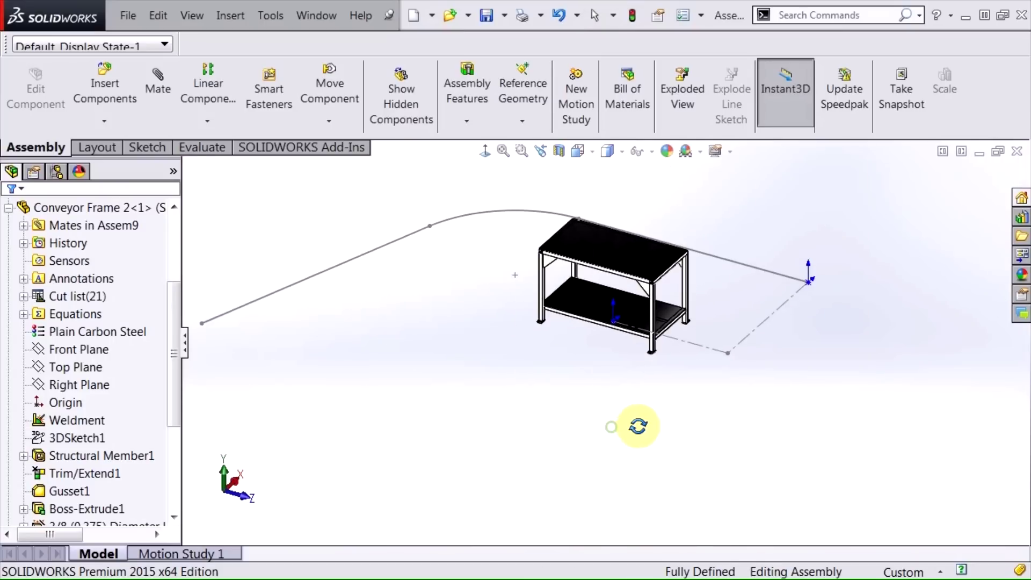
mouse_move(651, 379)
middle_down()
mouse_move(622, 380)
mouse_move(631, 412)
middle_up()
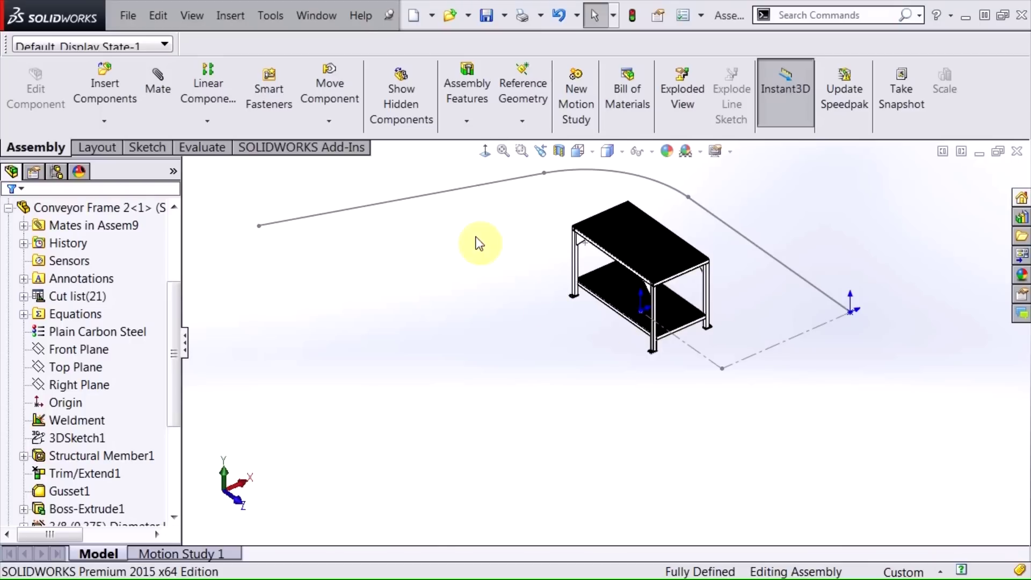
Switch to the Conveyor Line 2.SLDASM window and activate its Without Conveyor configuration
click(332, 20)
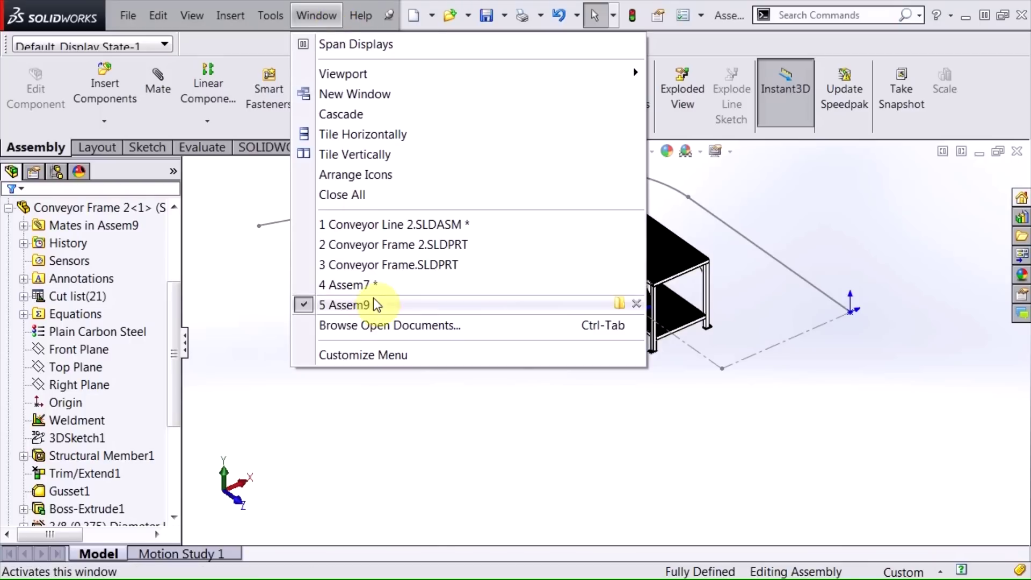
click(389, 226)
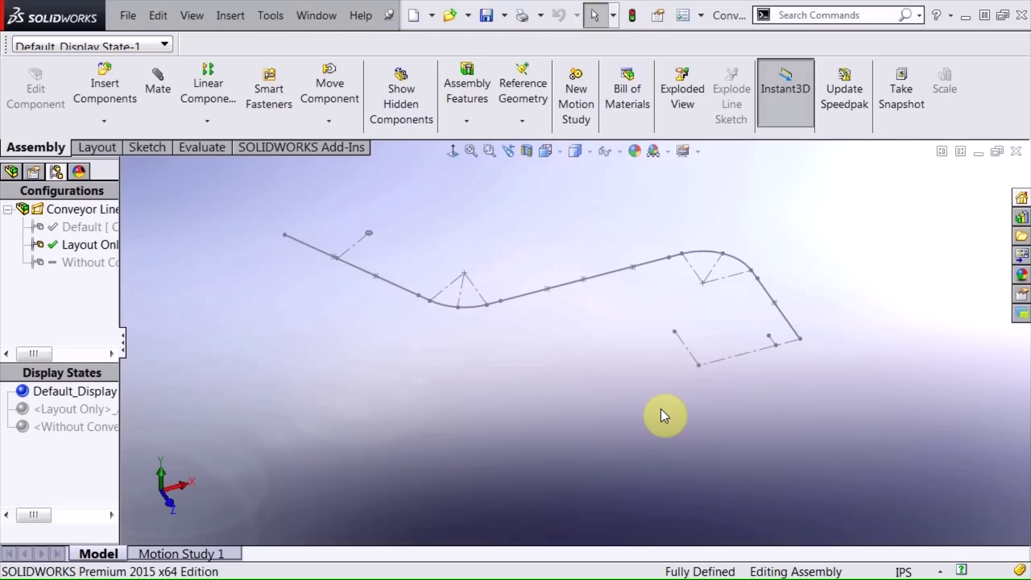
middle_drag(665, 416, 637, 405)
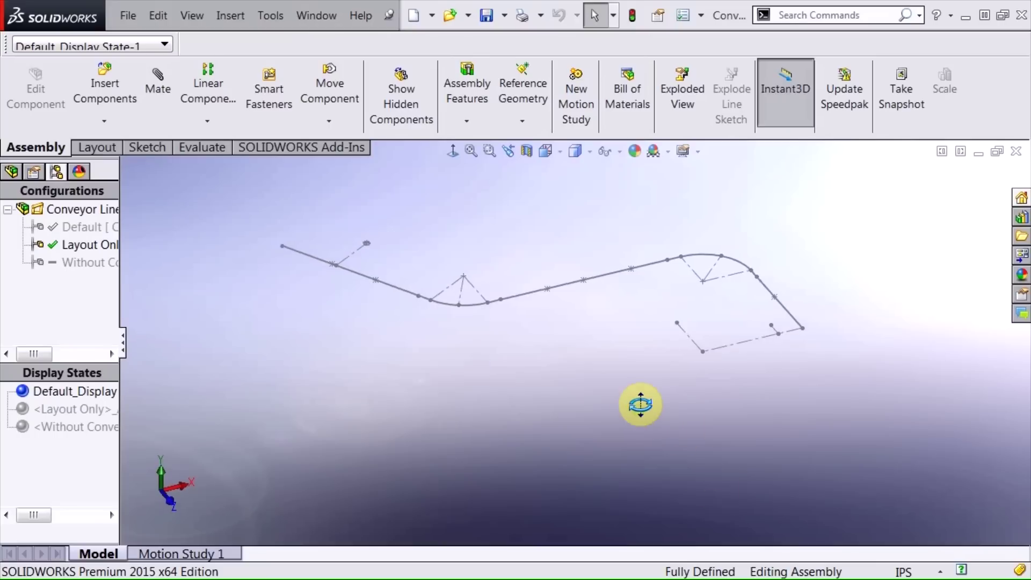
double_click(85, 266)
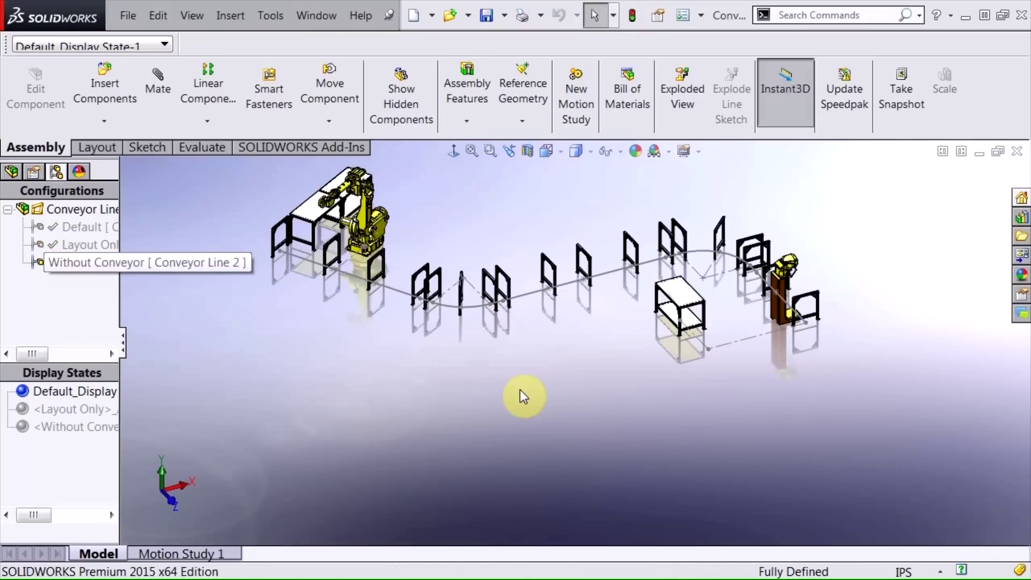
Zoom and orbit to inspect the frames, tables and robots along the path
scroll(519, 376, up, 3)
scroll(715, 290, up, 5)
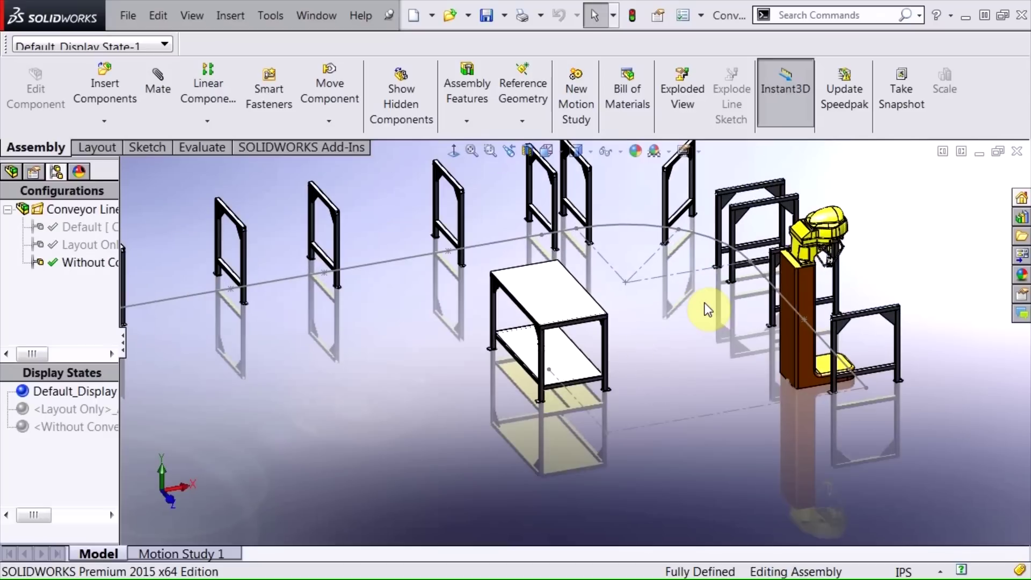
scroll(851, 361, up, 2)
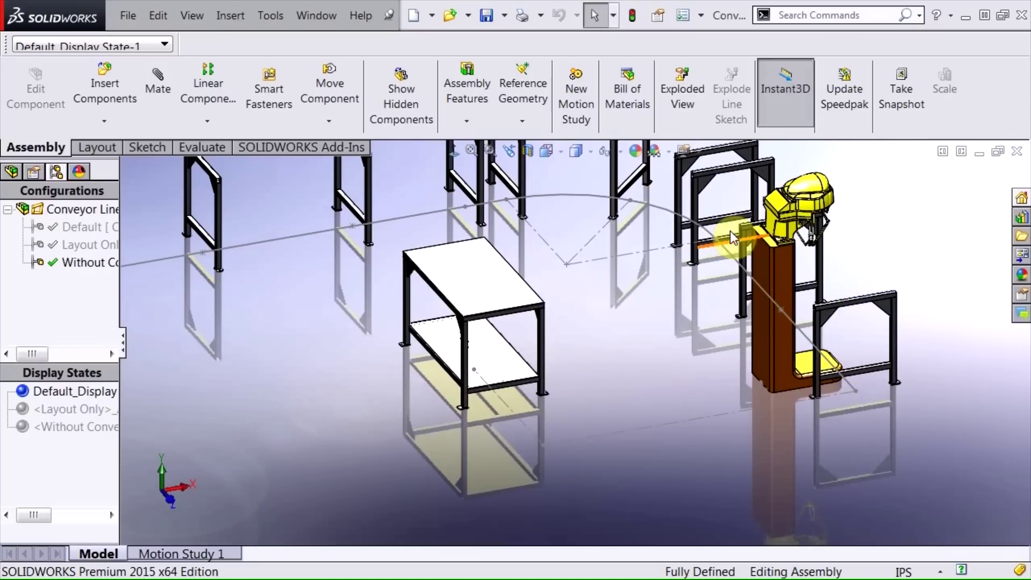
scroll(515, 250, down, 3)
scroll(441, 295, up, 2)
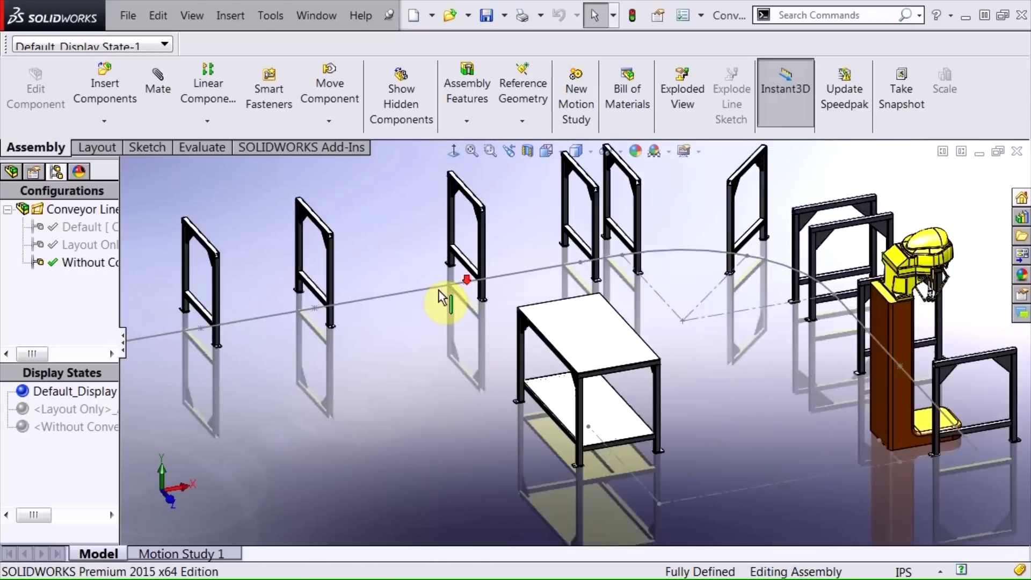
scroll(462, 295, up, 2)
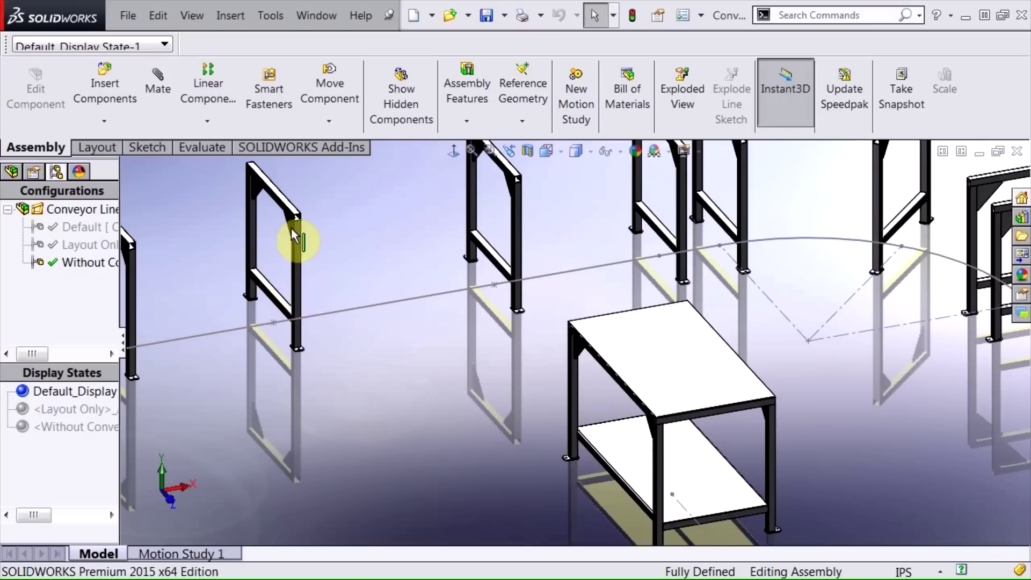
scroll(521, 248, down, 3)
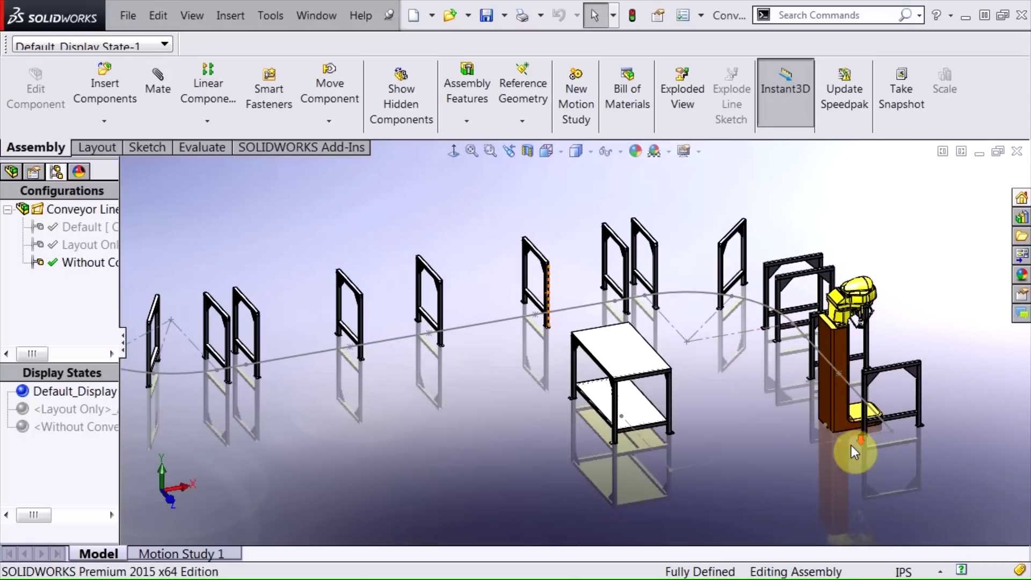
scroll(852, 447, up, 5)
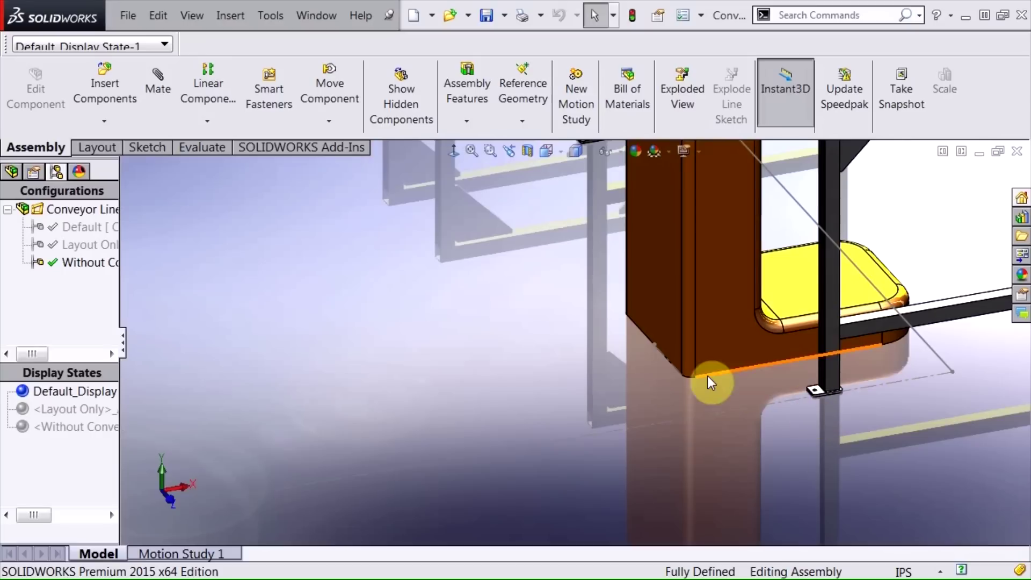
scroll(721, 339, down, 2)
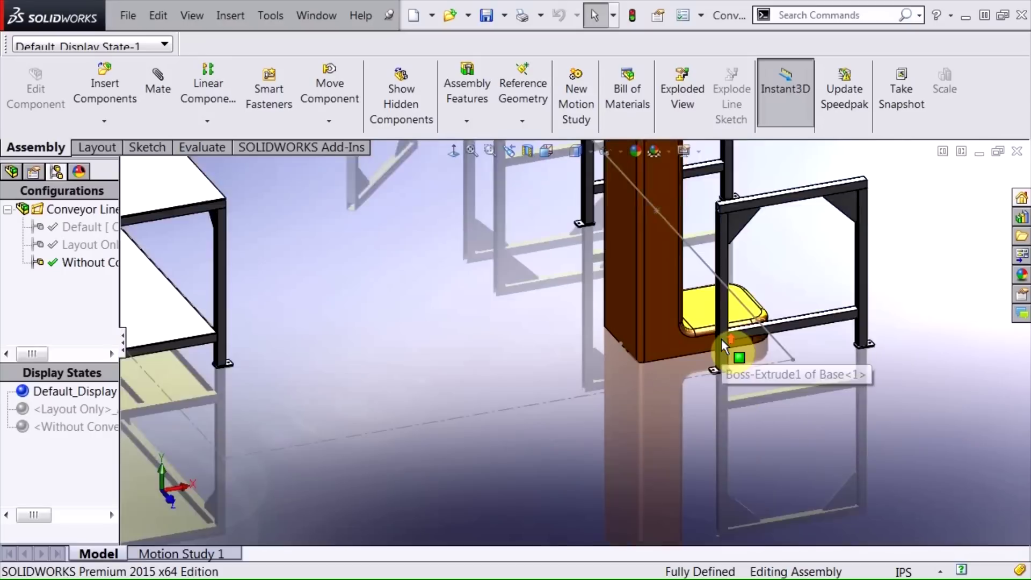
scroll(721, 339, down, 2)
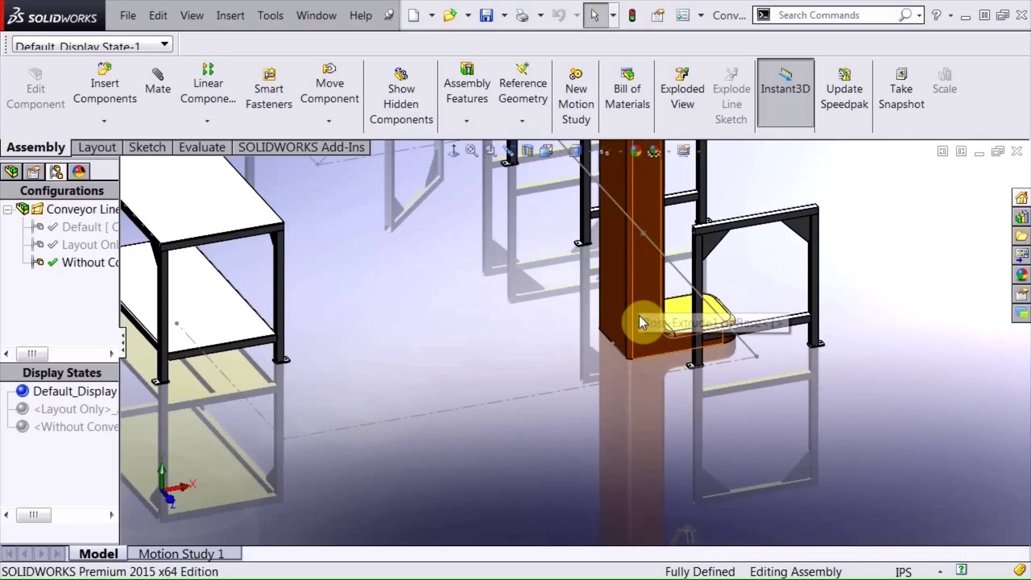
scroll(639, 321, down, 3)
scroll(494, 323, down, 2)
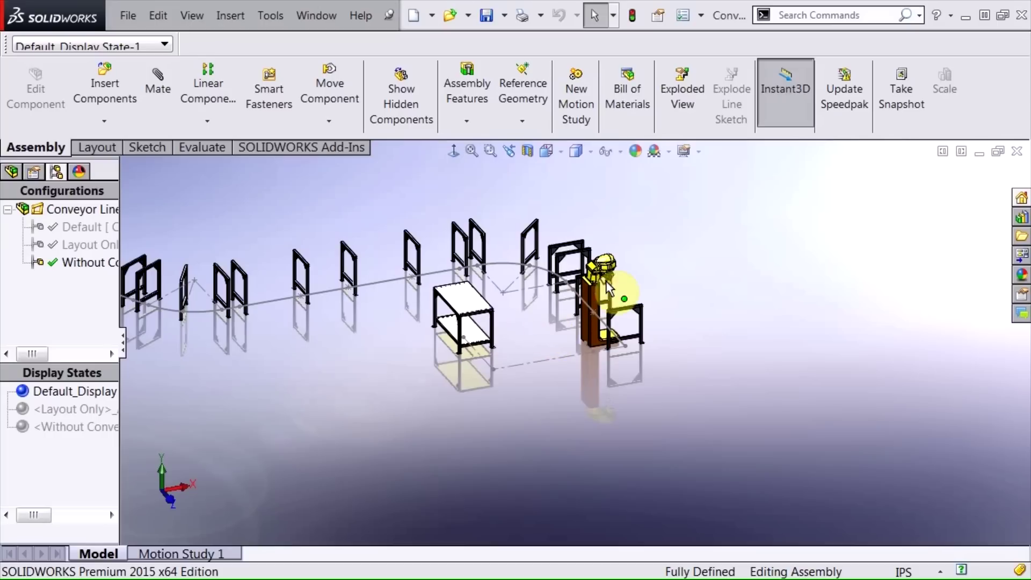
scroll(368, 313, down, 2)
scroll(376, 306, up, 8)
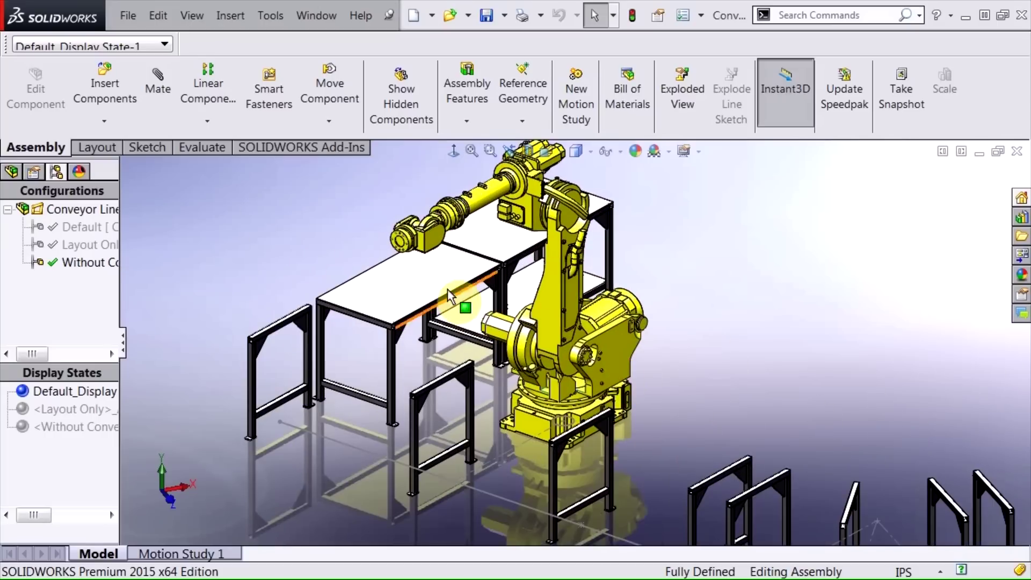
drag(483, 310, 541, 253)
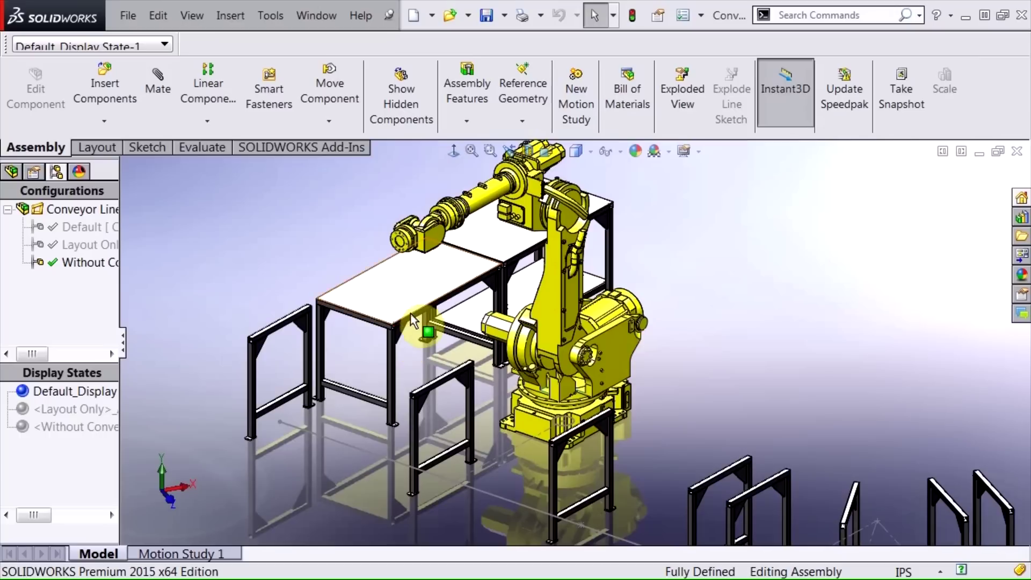
shift+middle_drag(628, 340, 745, 399)
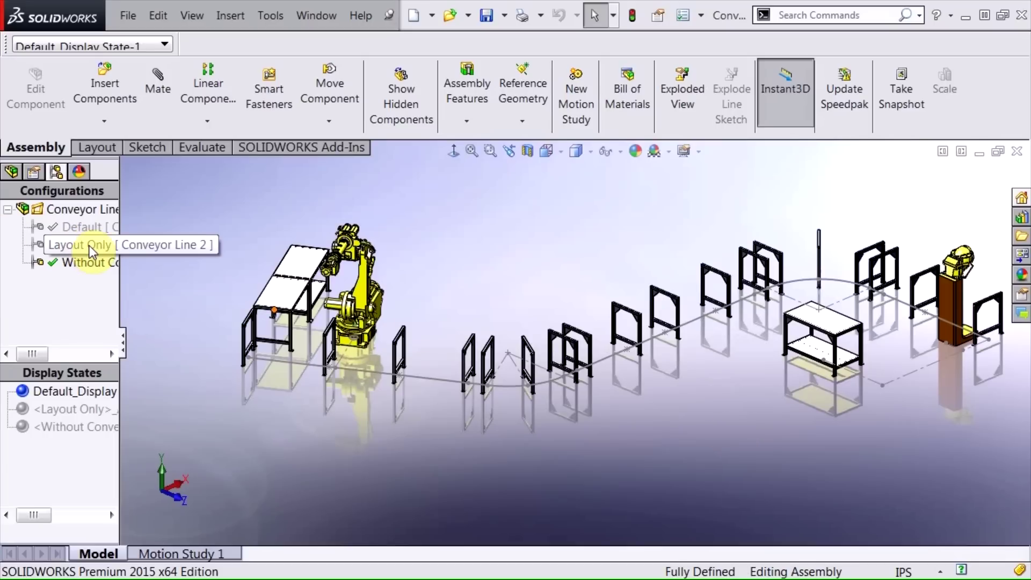
In the Default configuration, change the layout's 152 in dimension to 196 and rebuild the line
double_click(78, 228)
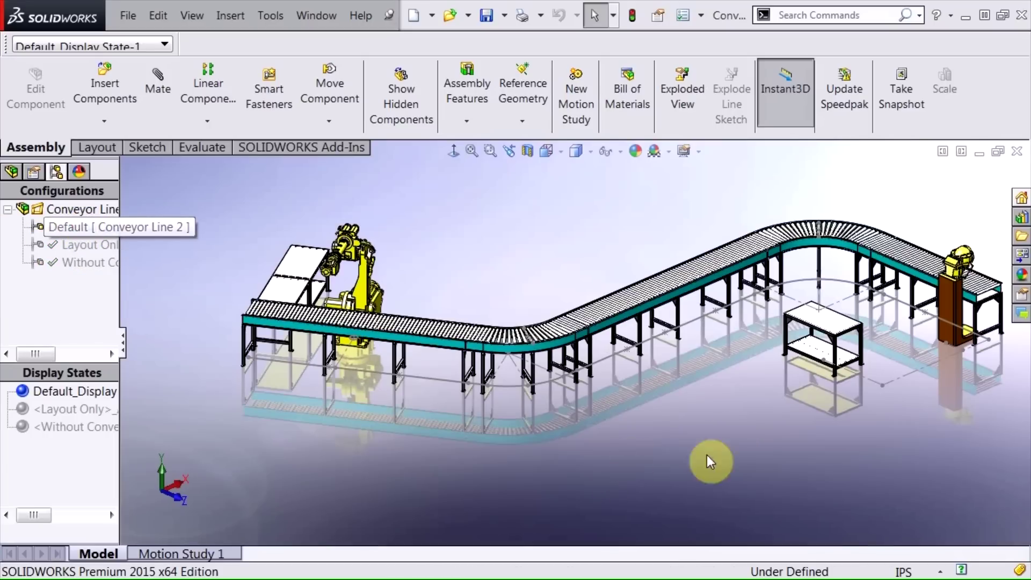
middle_drag(766, 449, 718, 421)
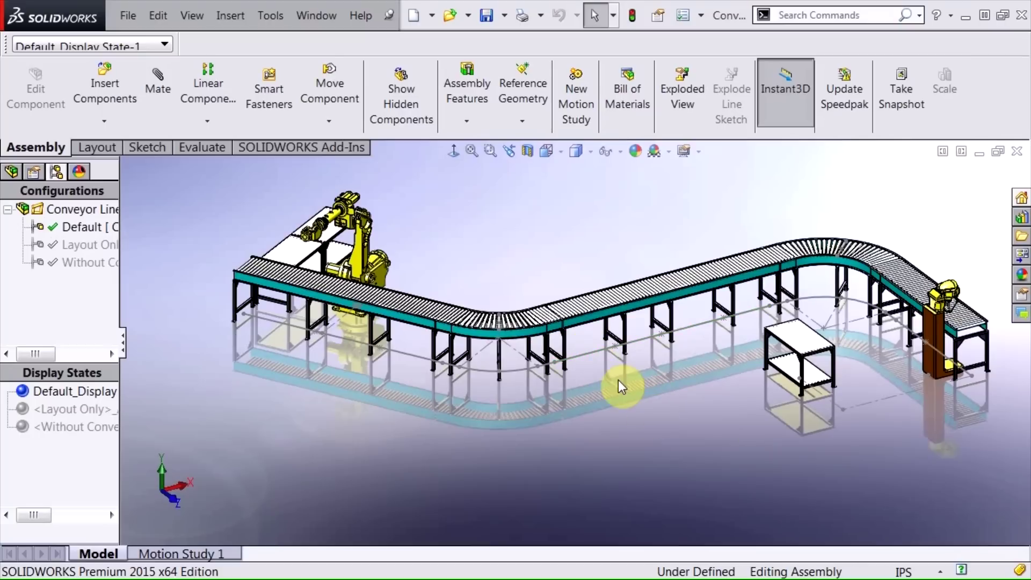
double_click(594, 355)
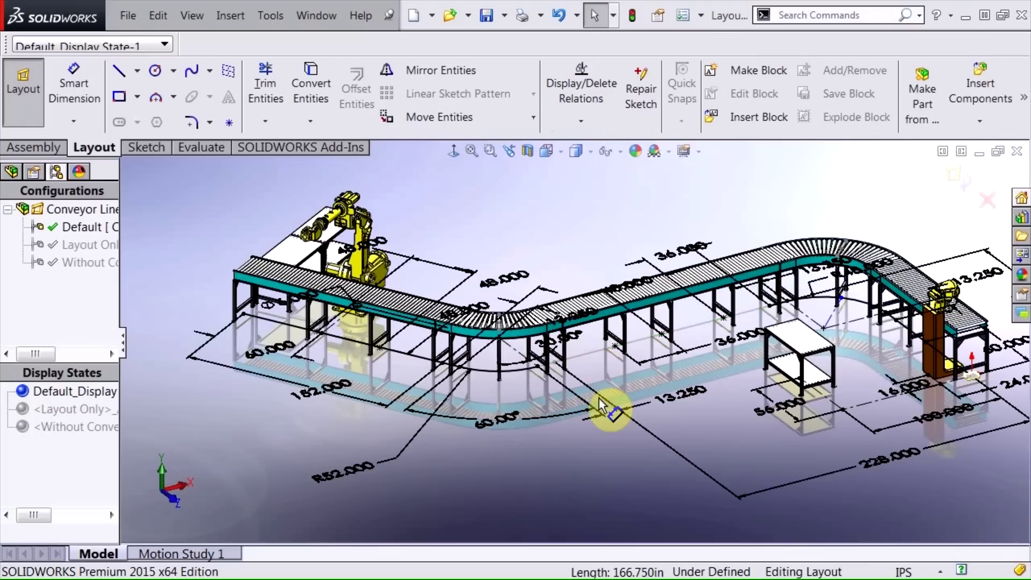
middle_drag(598, 398, 592, 465)
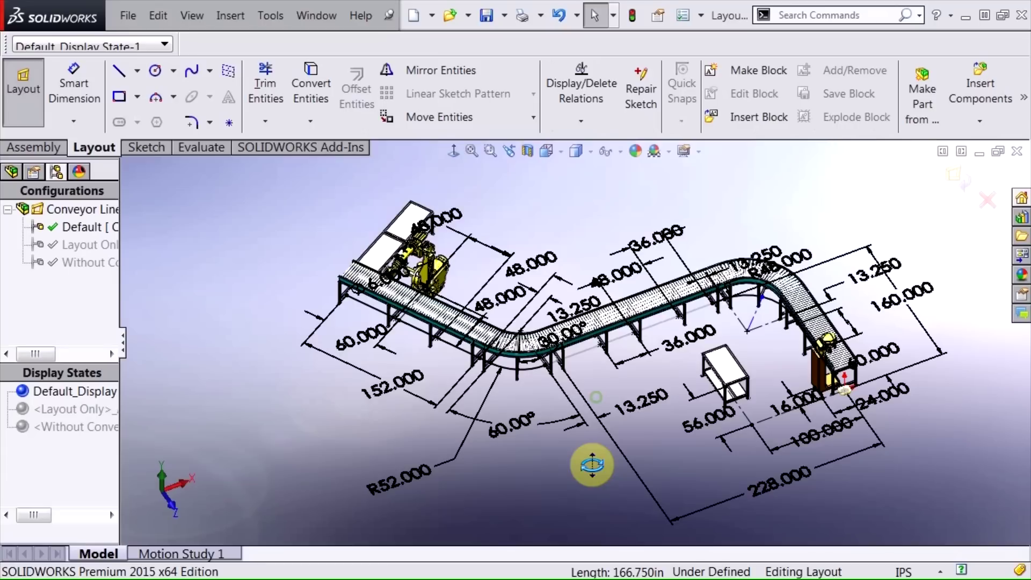
double_click(382, 384)
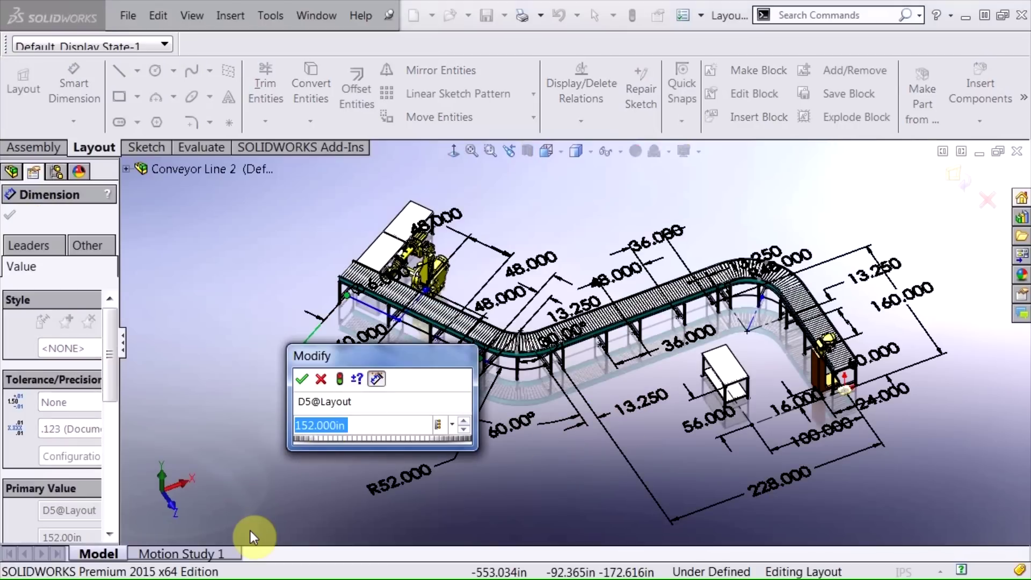
text(152)
key(Return)
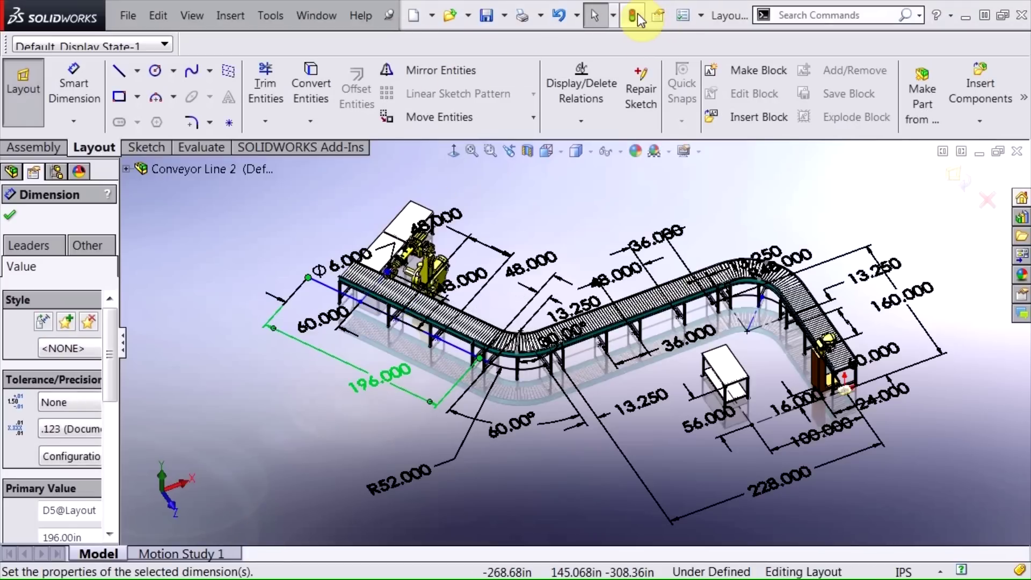
click(634, 17)
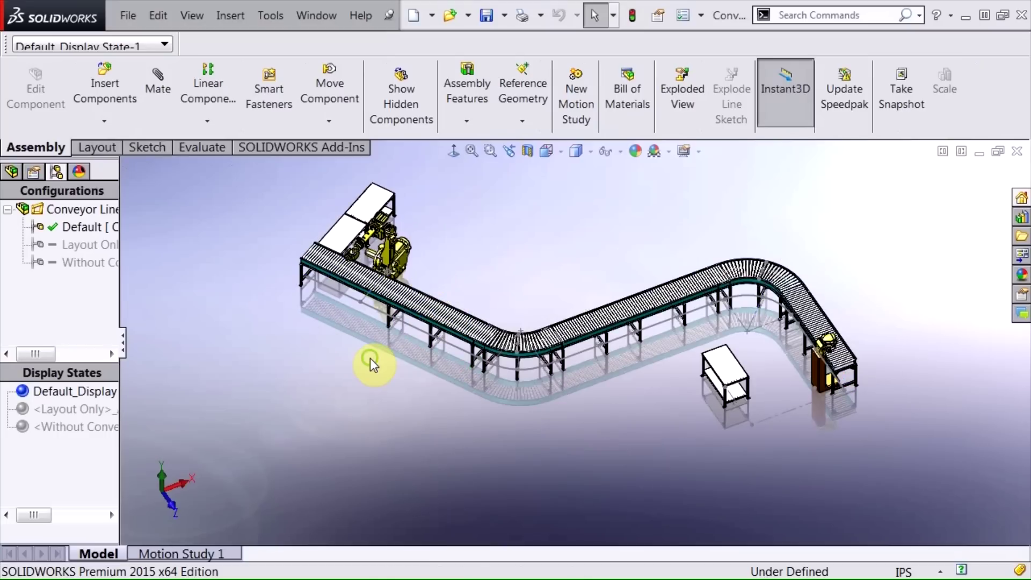
middle_drag(368, 361, 410, 344)
scroll(365, 317, down, 5)
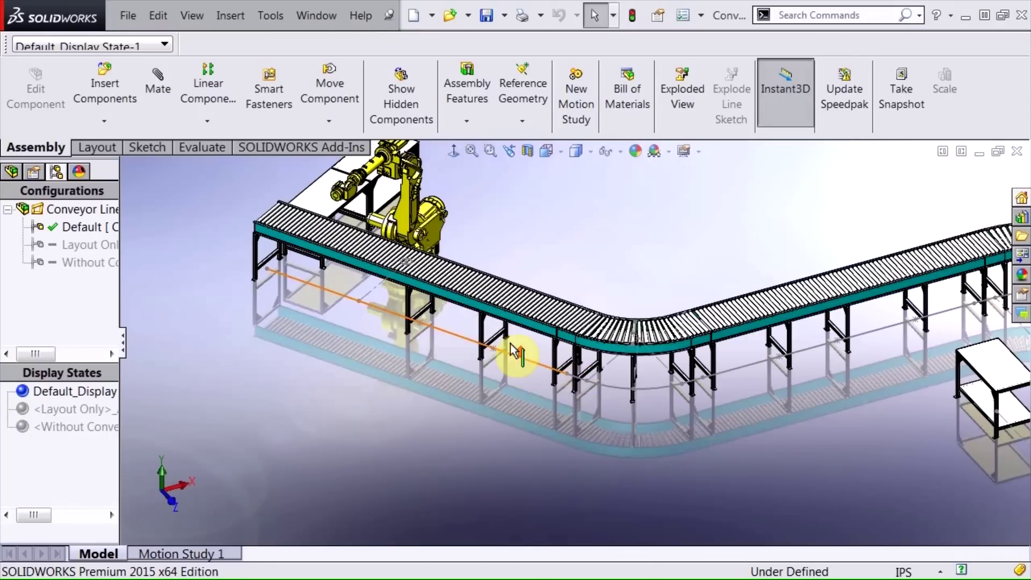
scroll(517, 357, up, 3)
scroll(478, 258, down, 2)
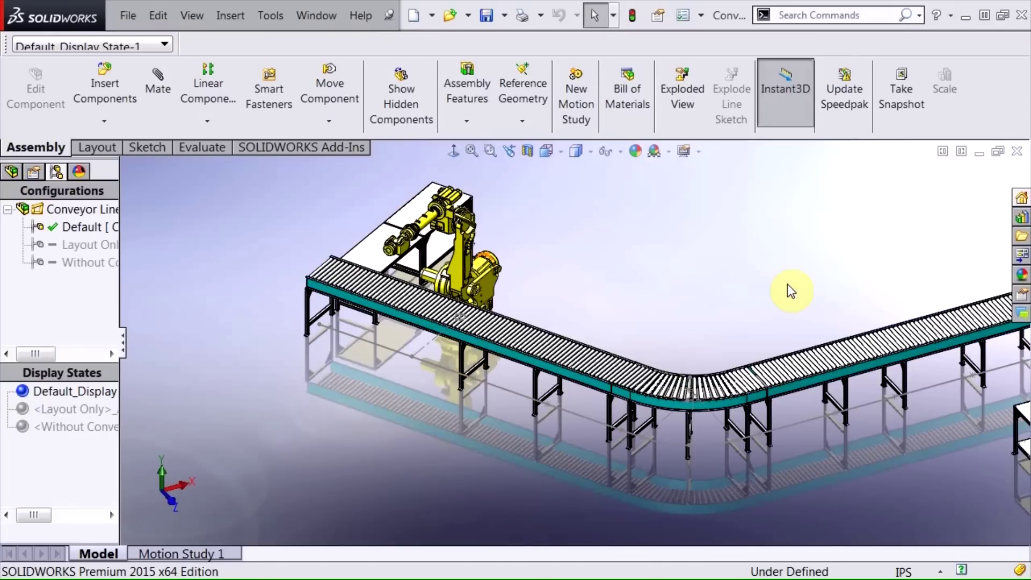
scroll(788, 286, up, 3)
scroll(798, 322, up, 1)
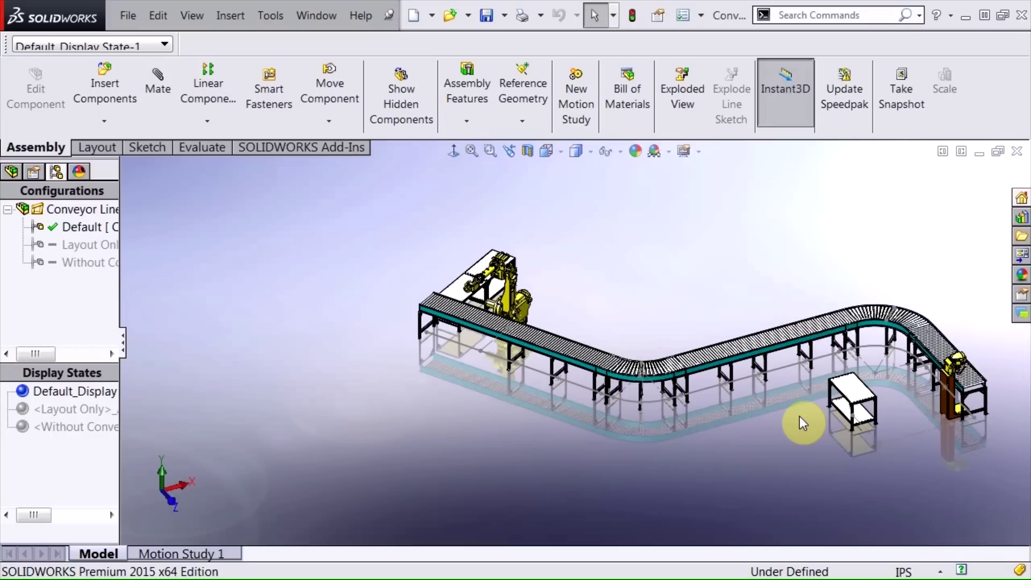
key(ctrl+Left)
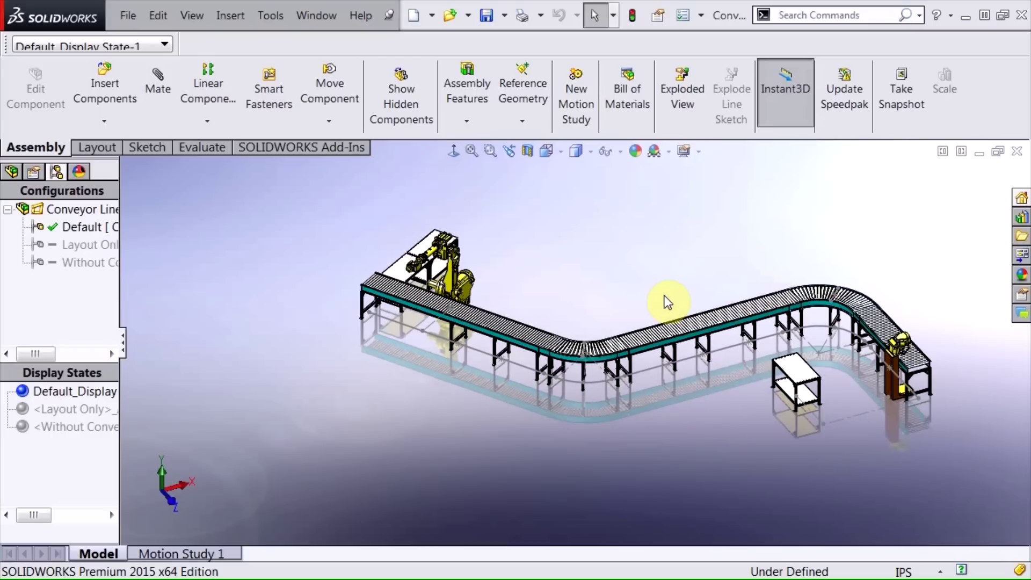